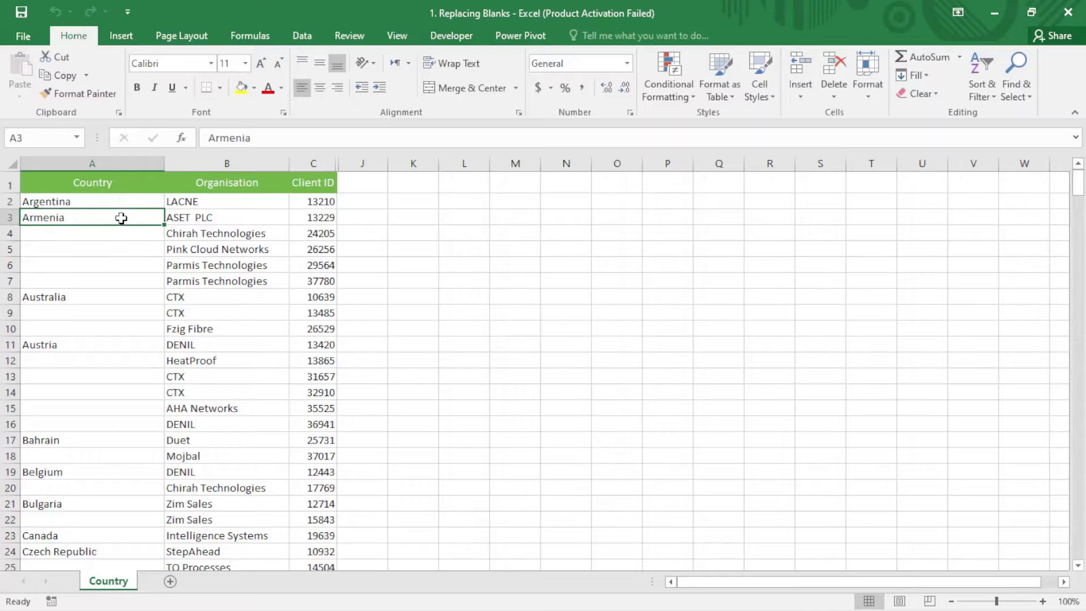
Fill Armenia down from A3 through A7 and Australia down from A8 through A10
left_click_drag(165, 240, 164, 283)
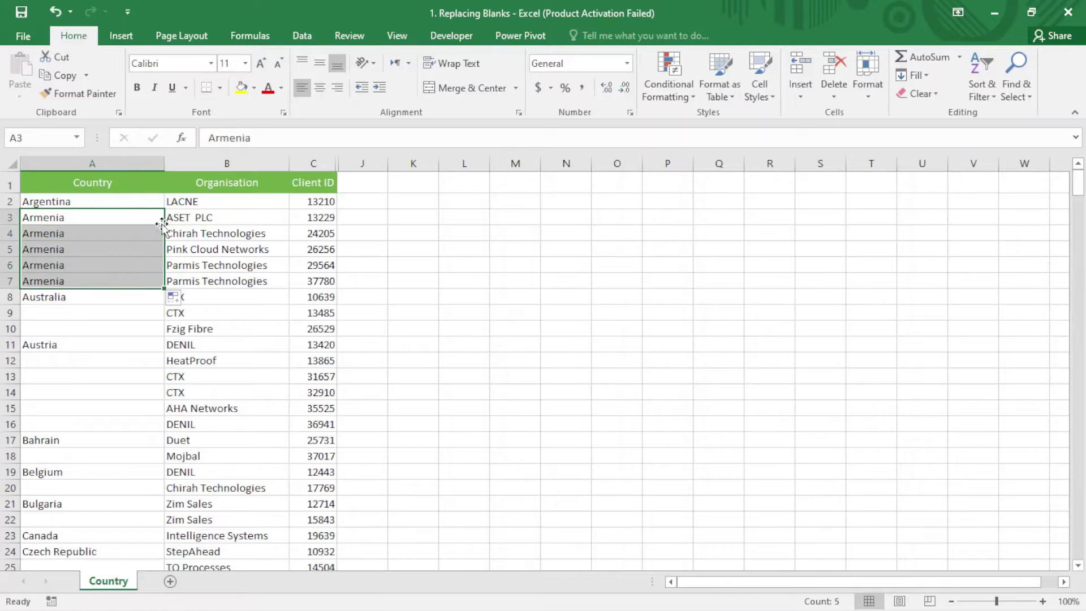
left_click(97, 301)
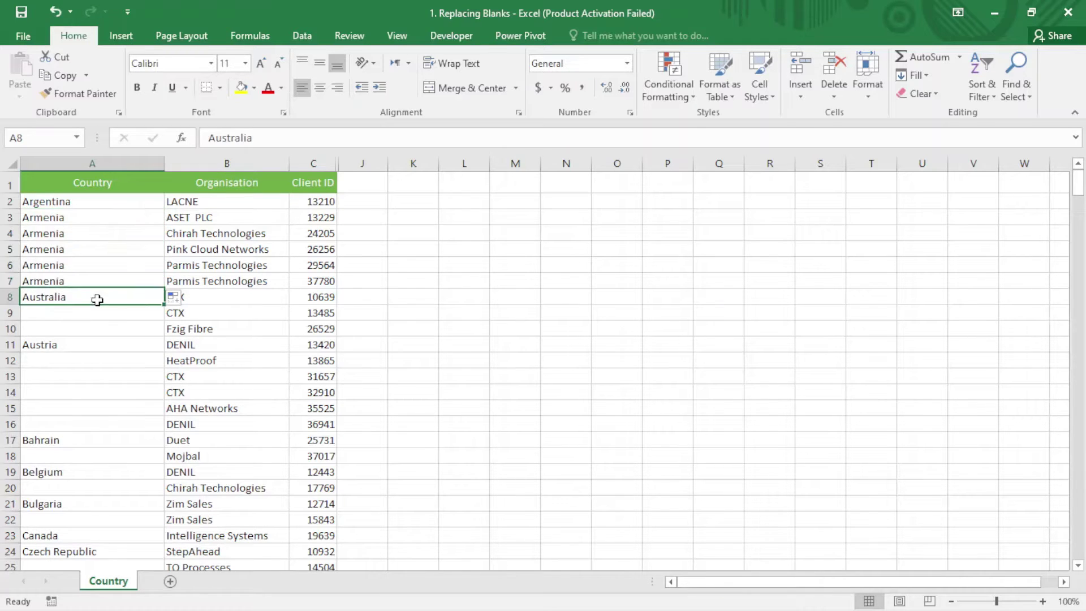
left_click_drag(164, 303, 160, 334)
left_click(100, 331)
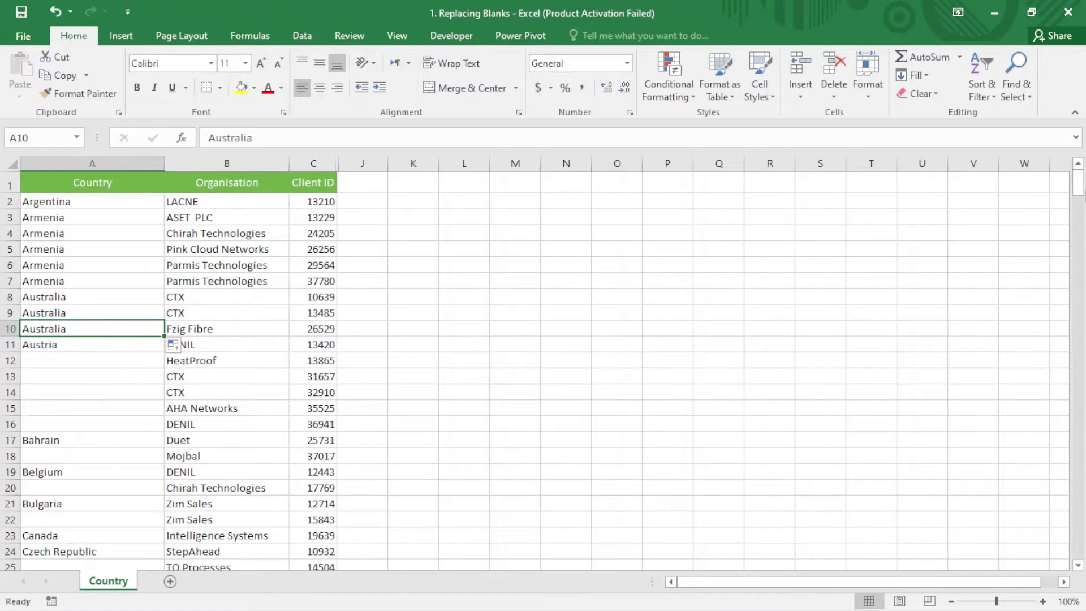
Undo both country fills in column A
mouse_move(1079, 184)
left_mouse_down()
mouse_move(1079, 373)
mouse_move(1079, 182)
left_mouse_up()
key("ctrl+z")
key("ctrl+z")
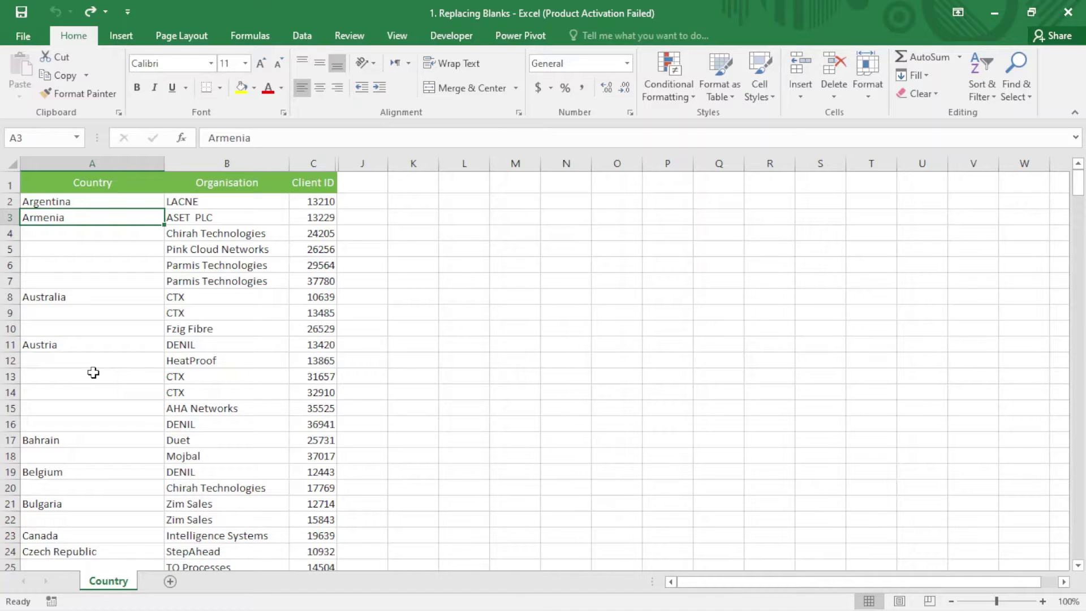
Enter the formula =A3 in cell A4 so that it repeats the country above
scroll(45, 221, "down", 2)
scroll(46, 225, "up", 4)
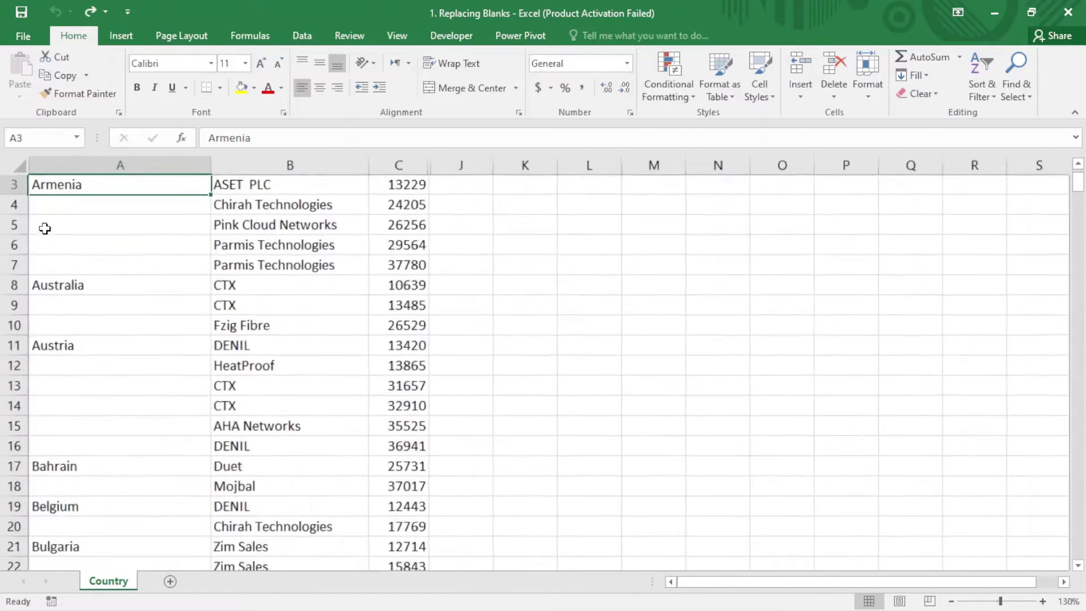
left_click(63, 201)
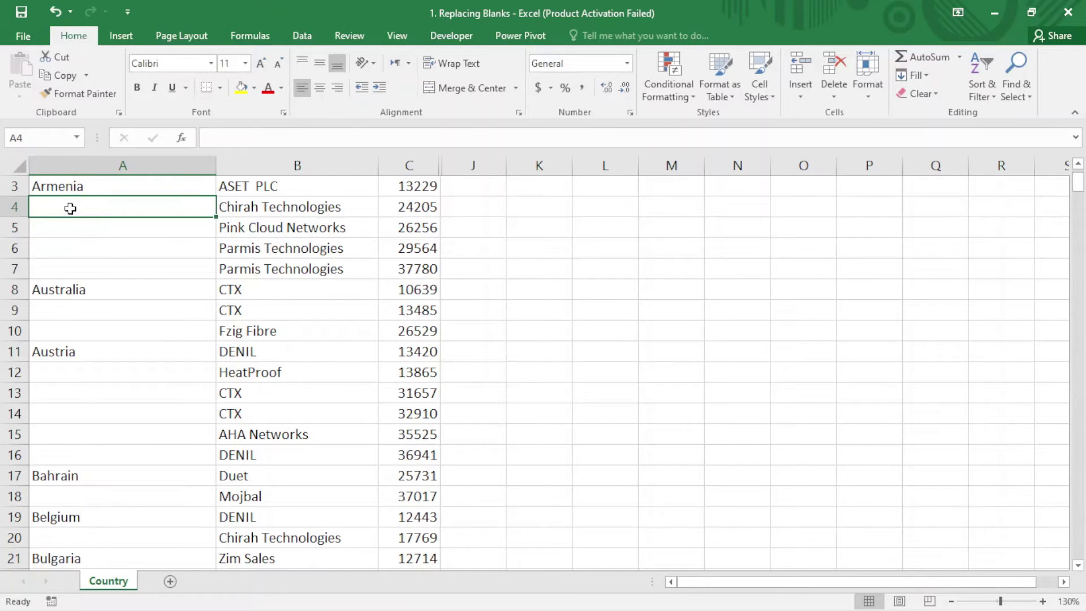
type("=")
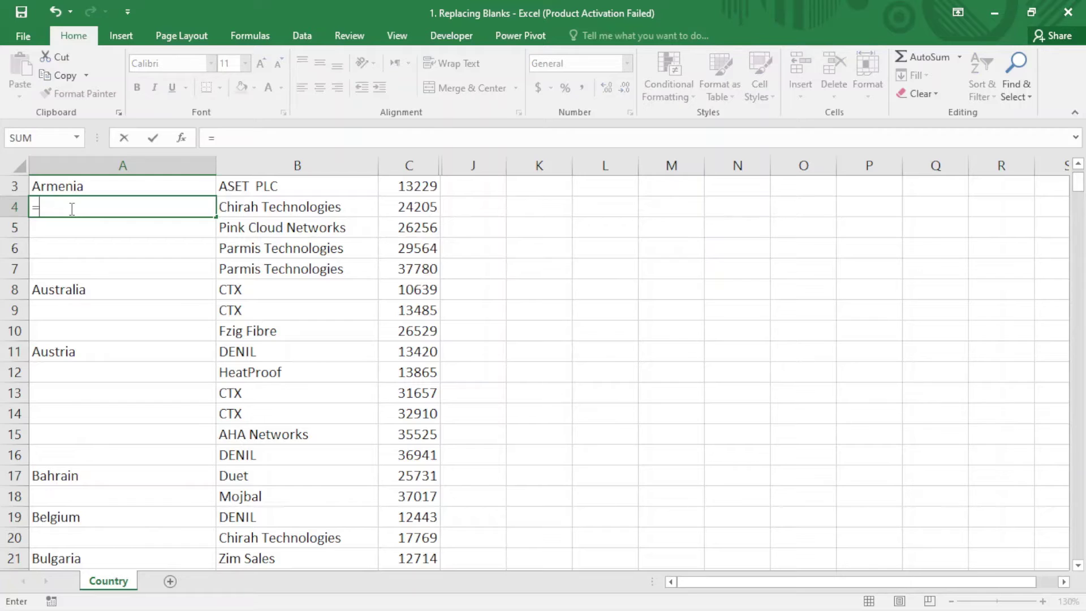
left_click(65, 186)
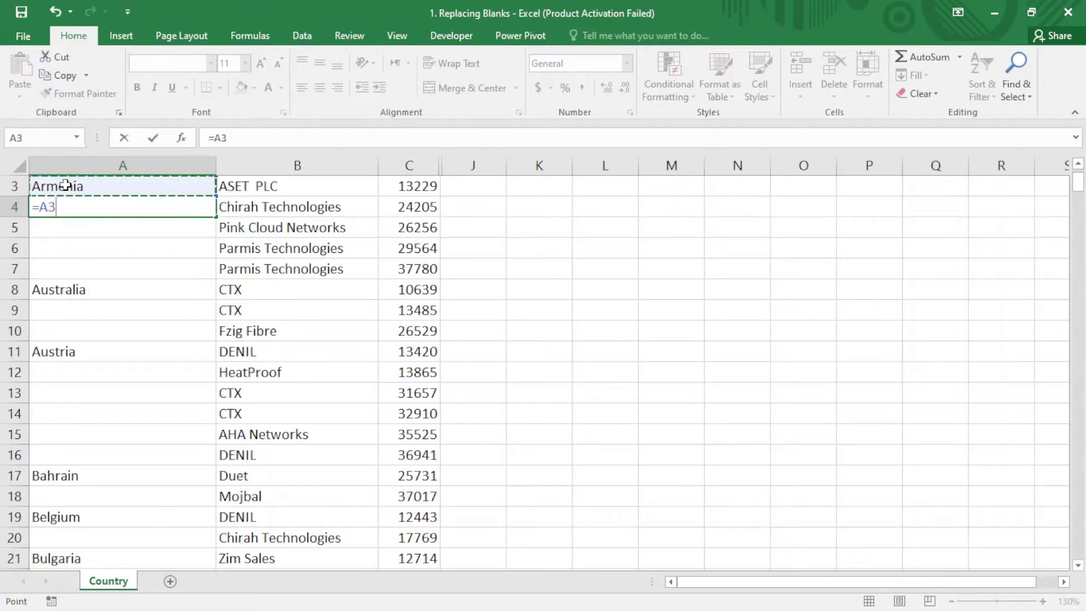
key("Return")
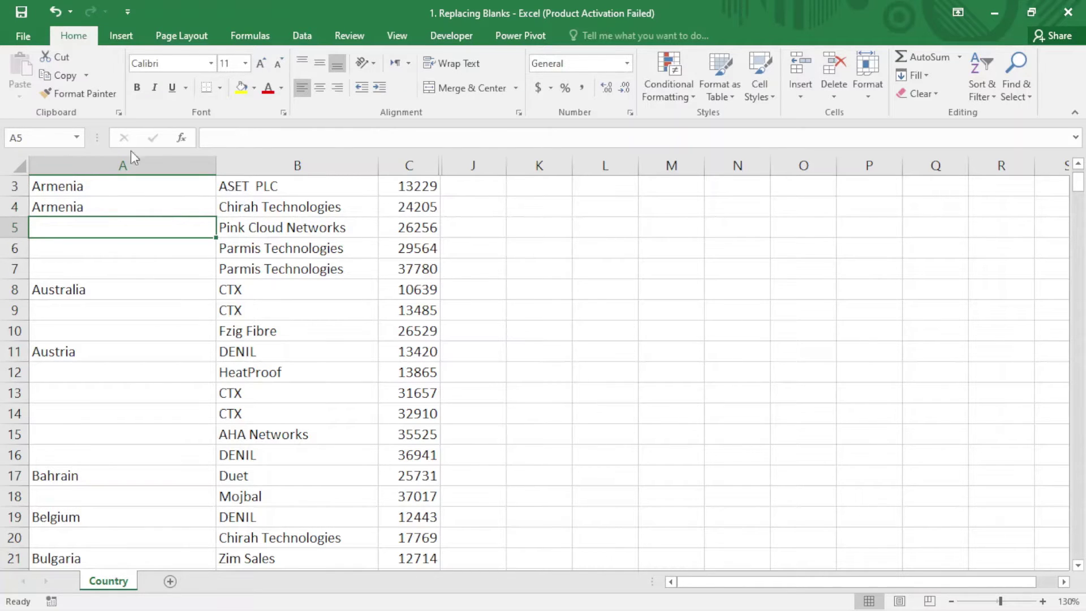
Copy cell A4 and select all the blank cells with Go To Special, using the Blanks option
left_click(96, 207)
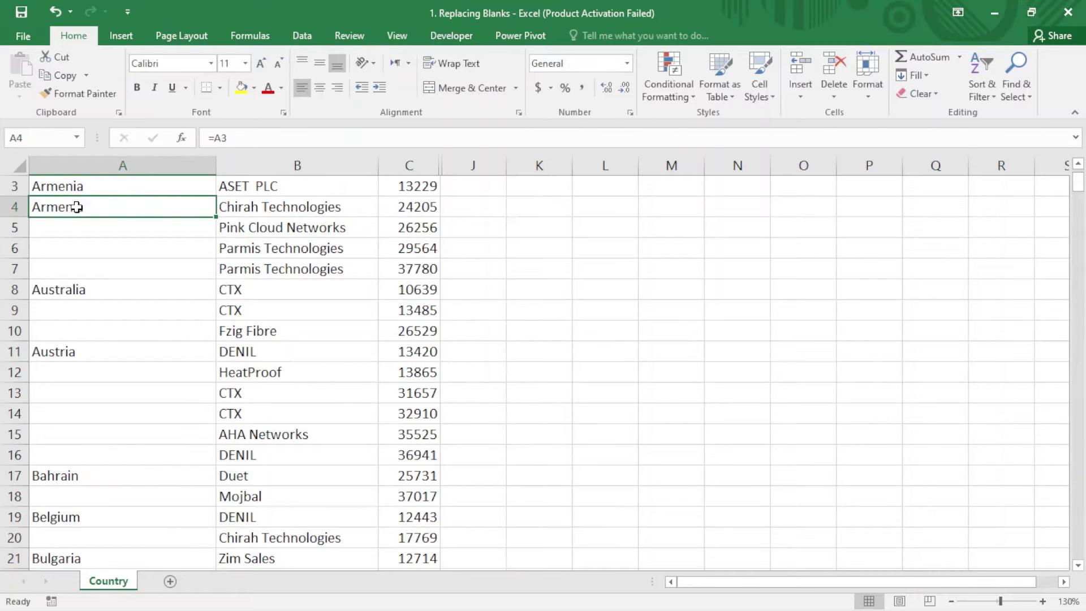
key("ctrl+c")
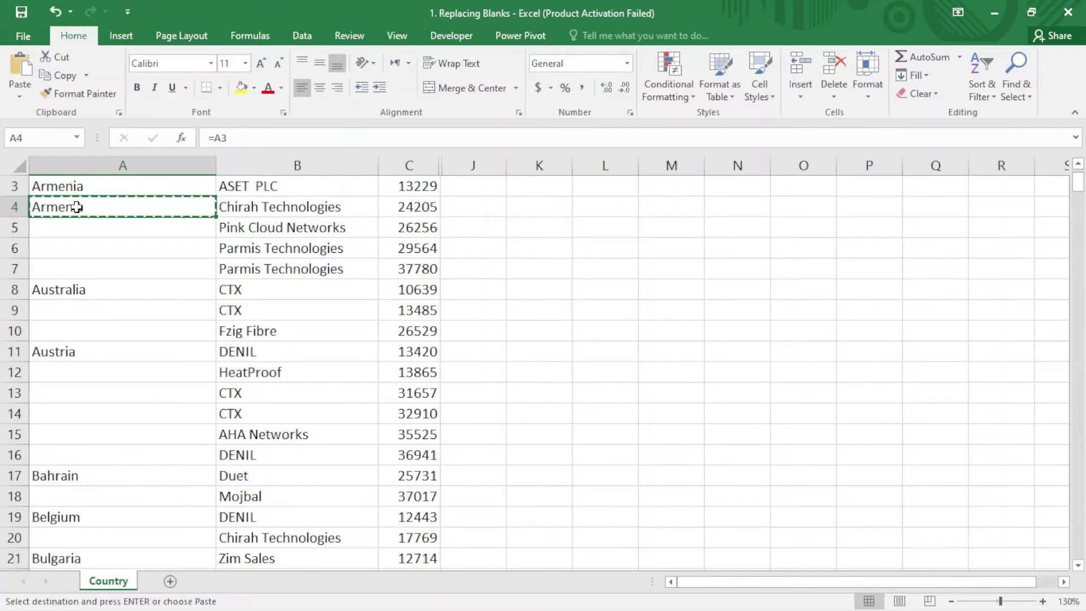
left_click(1010, 92)
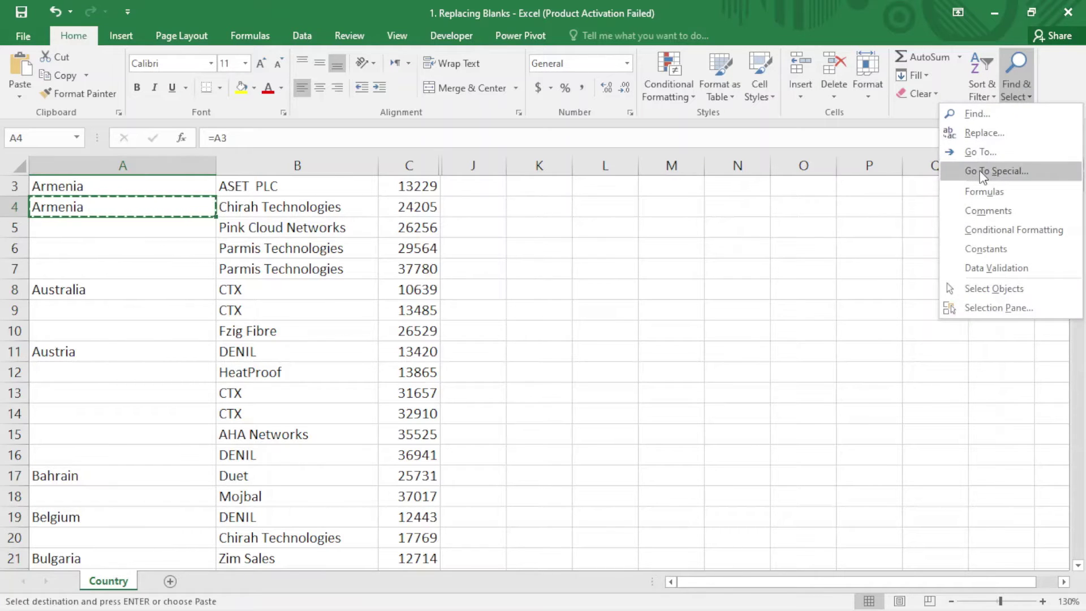
left_click(1002, 171)
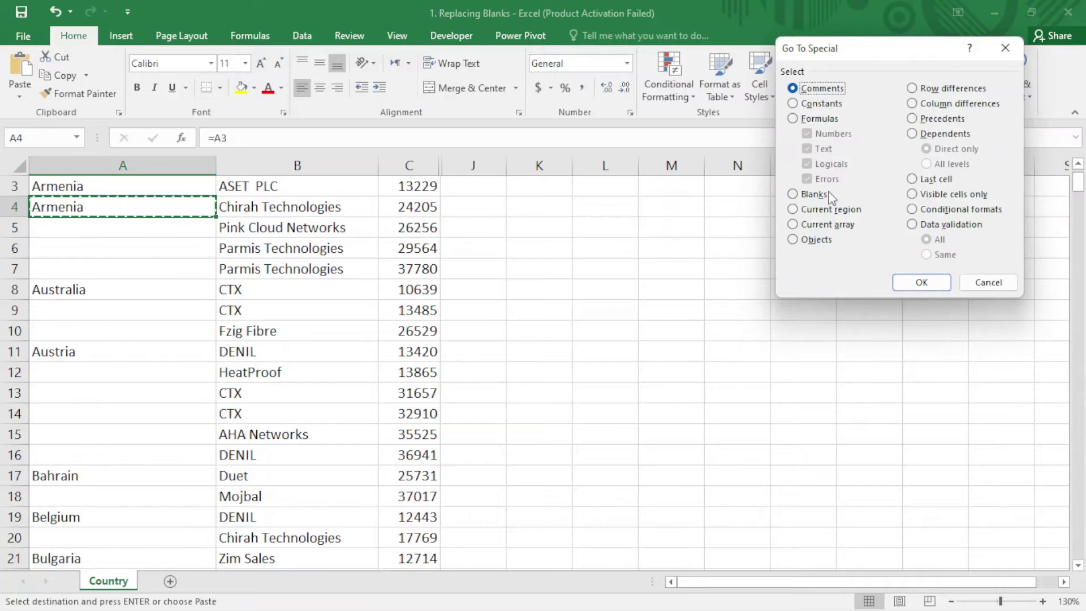
left_click(794, 196)
left_click(923, 282)
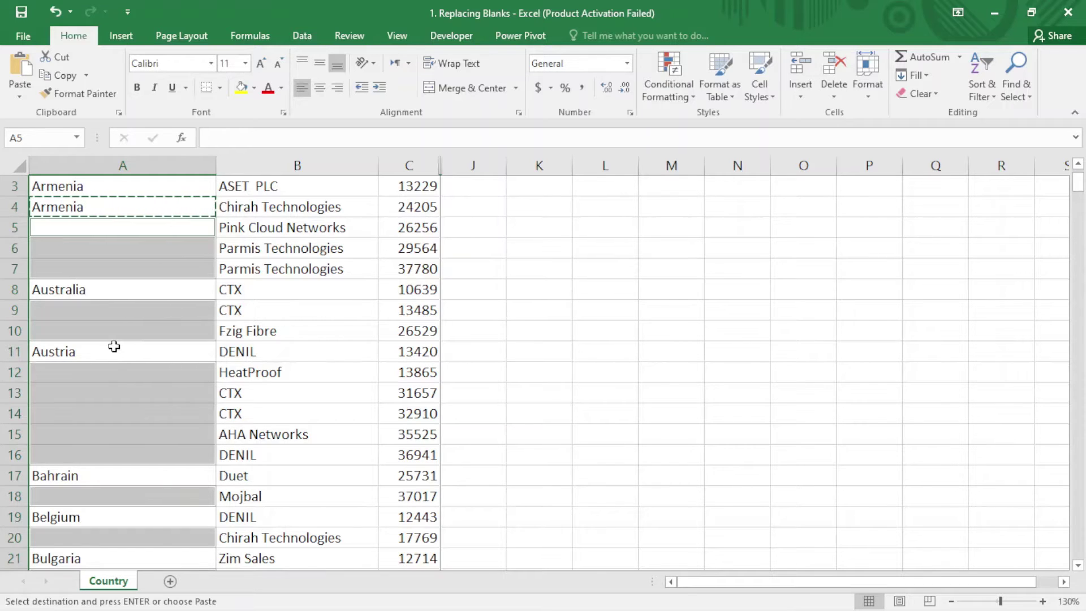
Paste only the copied formula into the selected blank cells and check the filled Country column
left_click(17, 96)
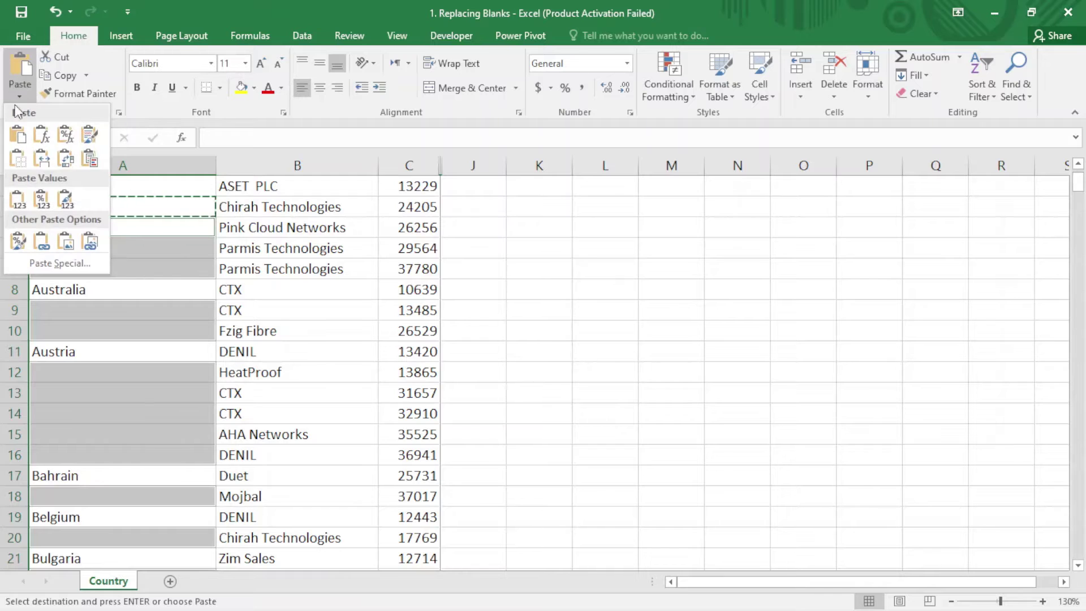
left_click(45, 138)
left_click(124, 292)
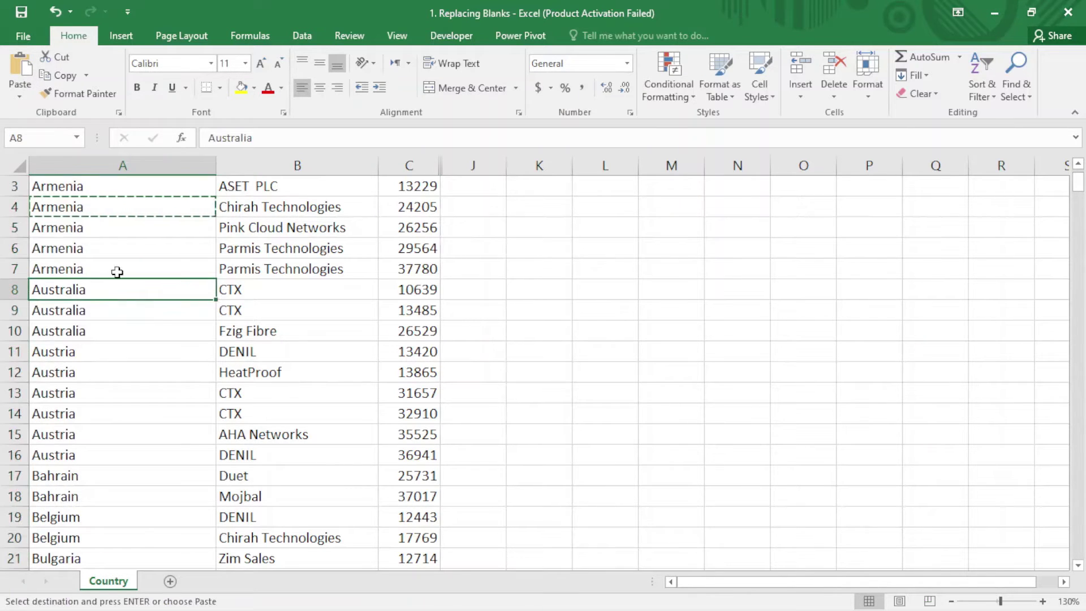
left_click_drag(1083, 187, 1083, 418)
left_click_drag(1079, 370, 1078, 170)
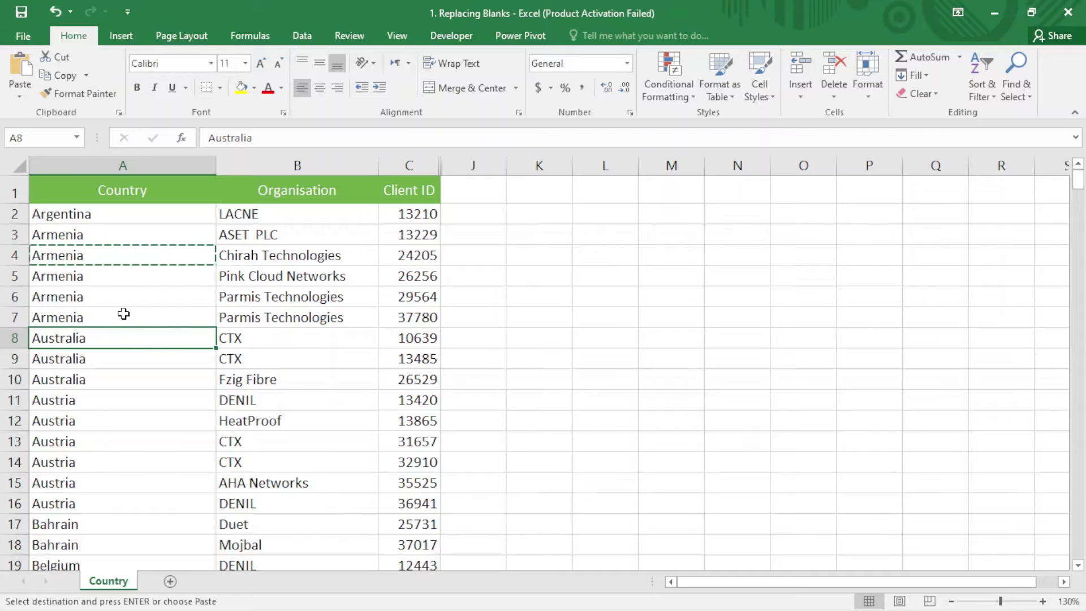
Undo the formula paste into the blanks and the formula entered in cell A4
key("ctrl+z")
key("Escape")
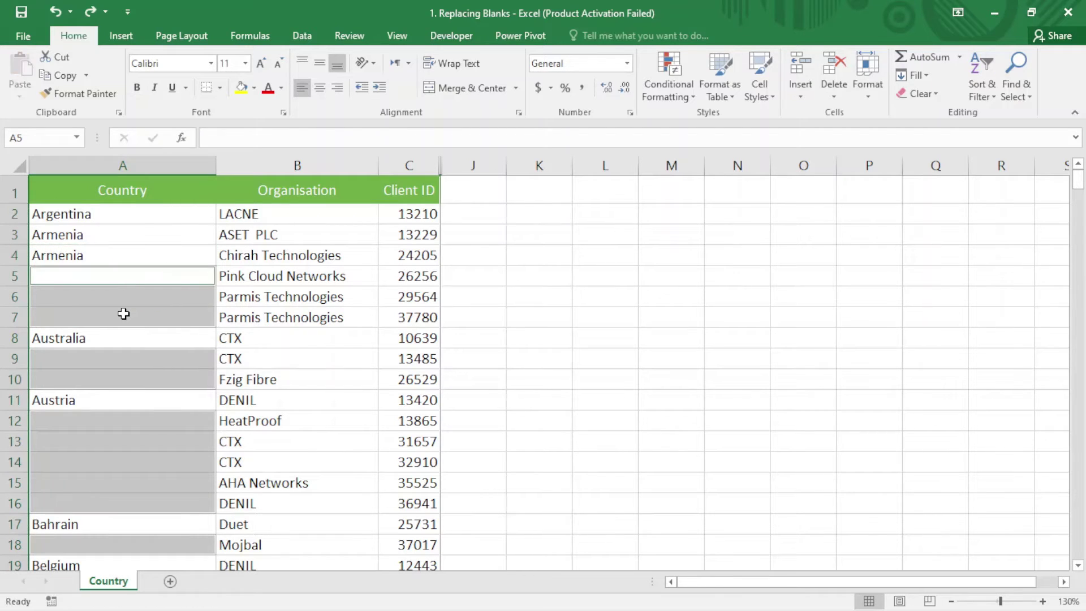
key("ctrl+z")
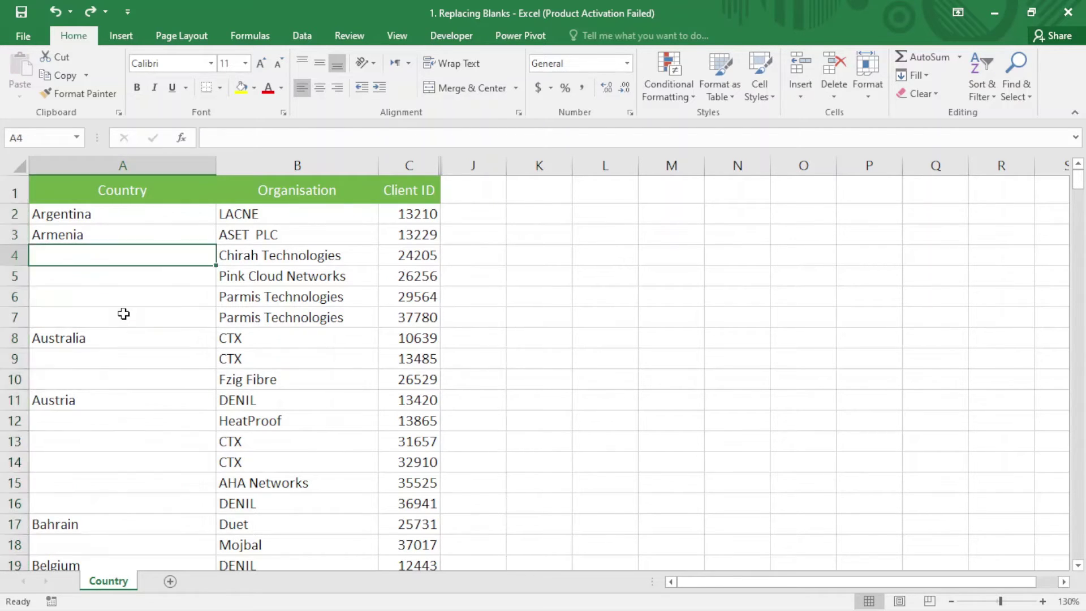
left_click(150, 298)
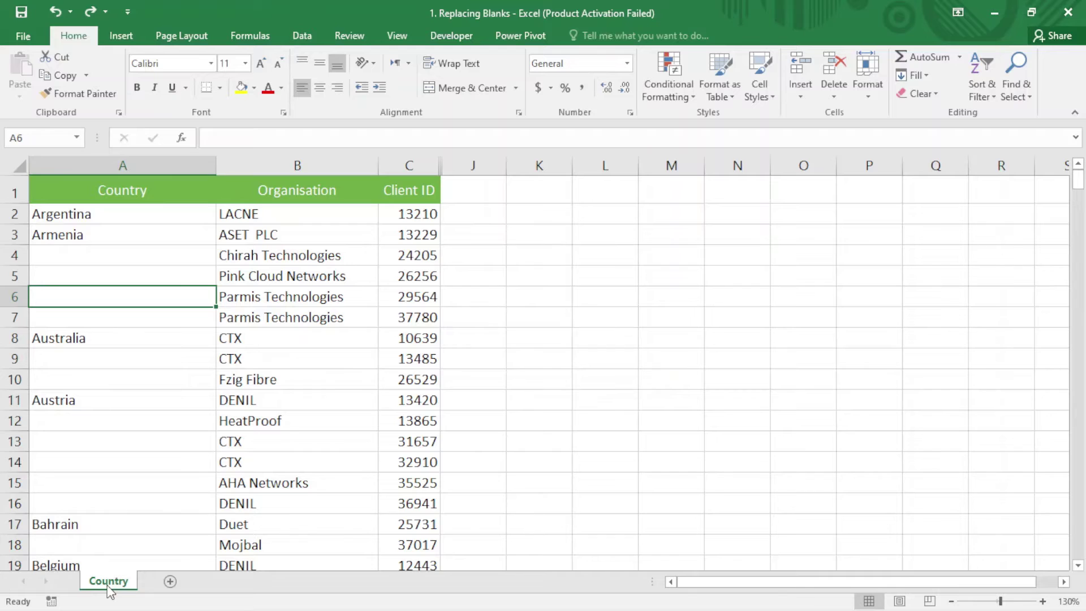
Duplicate the Country worksheet, placing the copy after the original, and compare the two sheets
left_click_drag(109, 591, 151, 588)
left_click(121, 583)
left_click(167, 586)
left_click(120, 587)
left_click(168, 587)
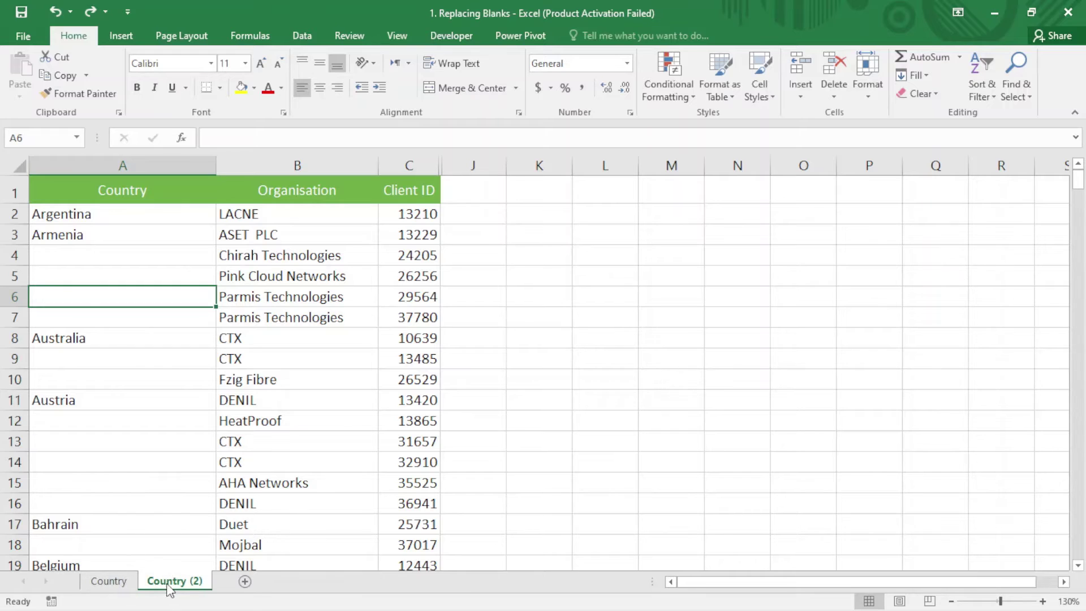
left_click(113, 585)
left_click(164, 589)
Replace the content of cell A2 on the Country (2) sheet with the formula =Country!A2
left_click(157, 220)
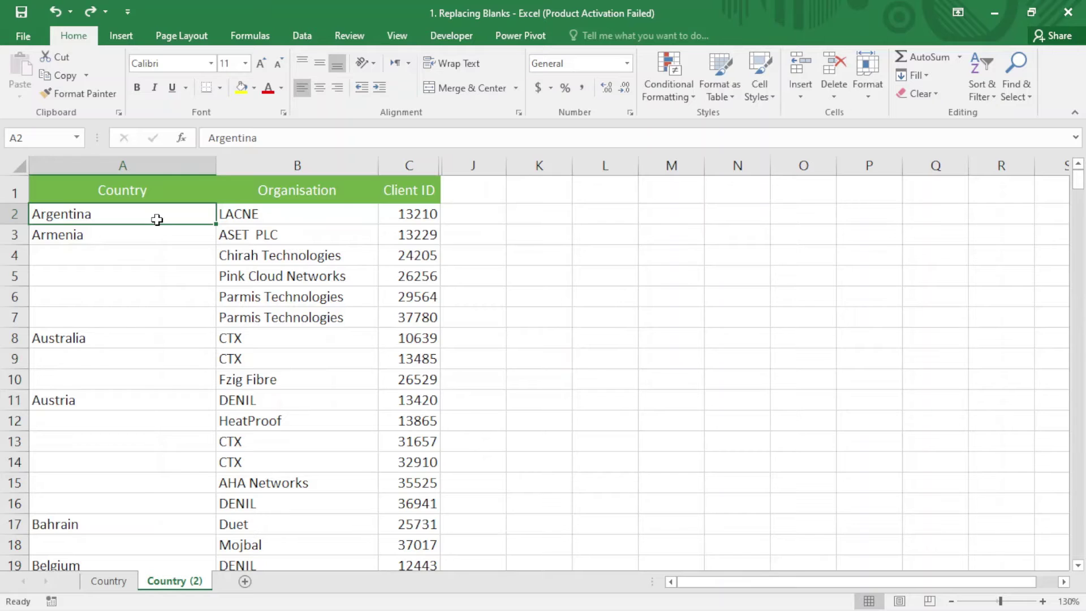
double_click(156, 218)
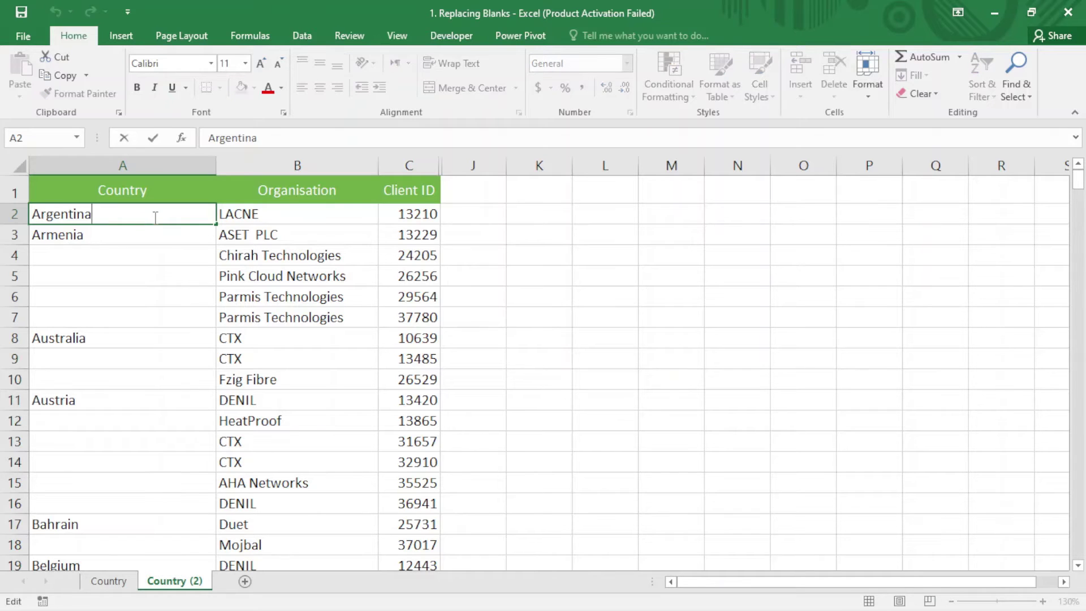
key("BackSpace")
key("BackSpace")
key("BackSpace")
key("BackSpace")
key("BackSpace")
key("BackSpace")
key("BackSpace")
key("BackSpace")
key("BackSpace")
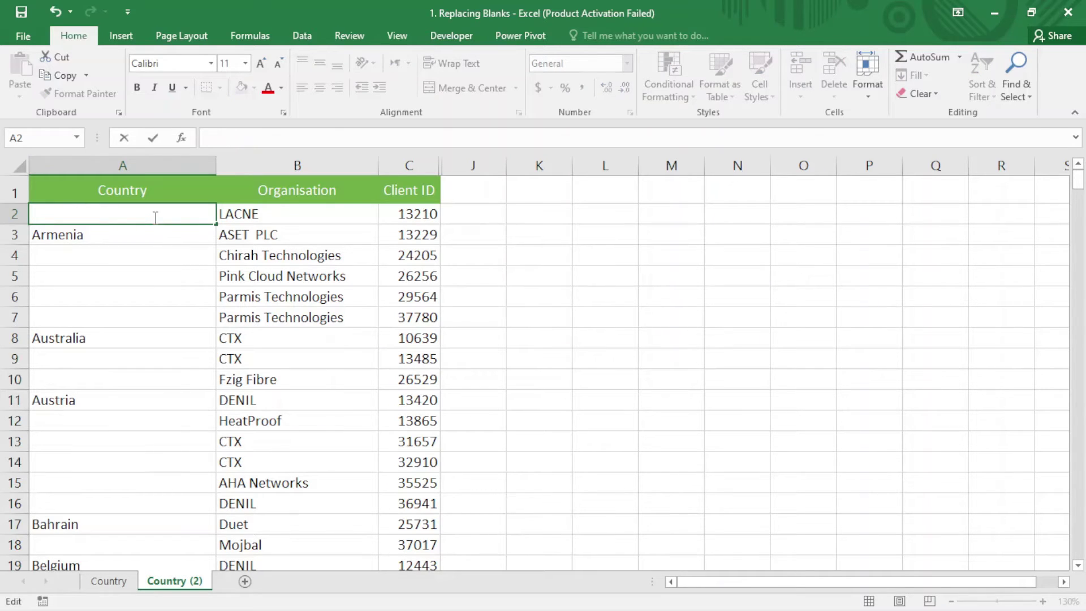
type("=")
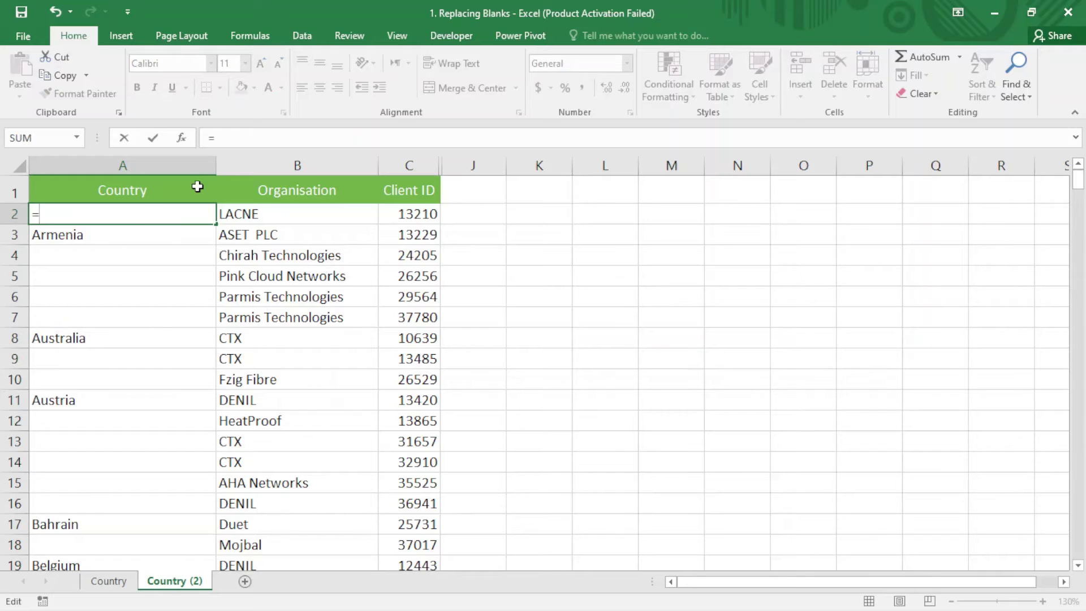
left_click(109, 583)
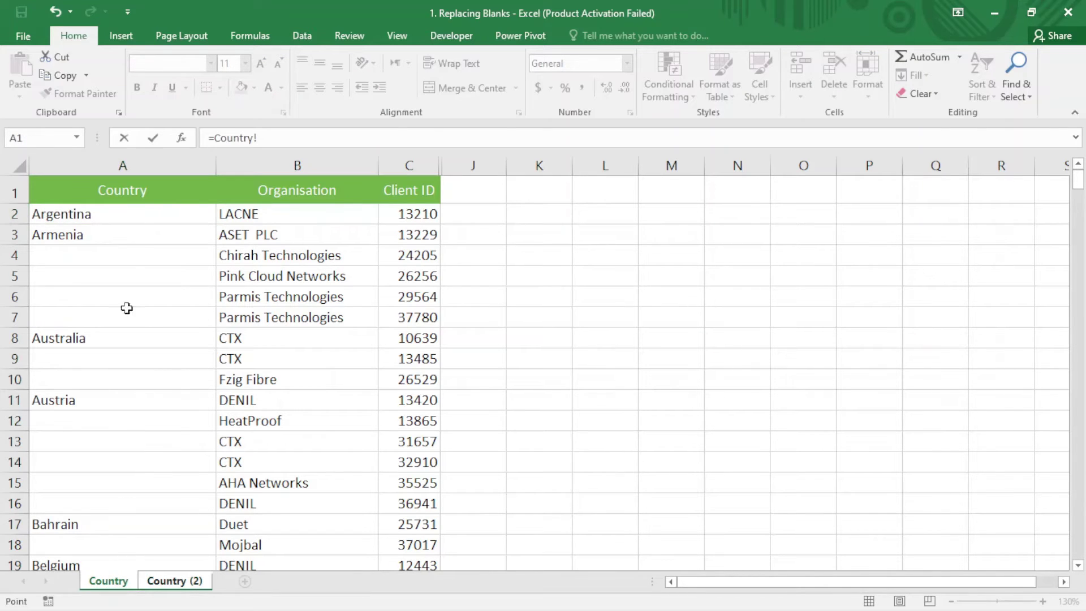
left_click(130, 218)
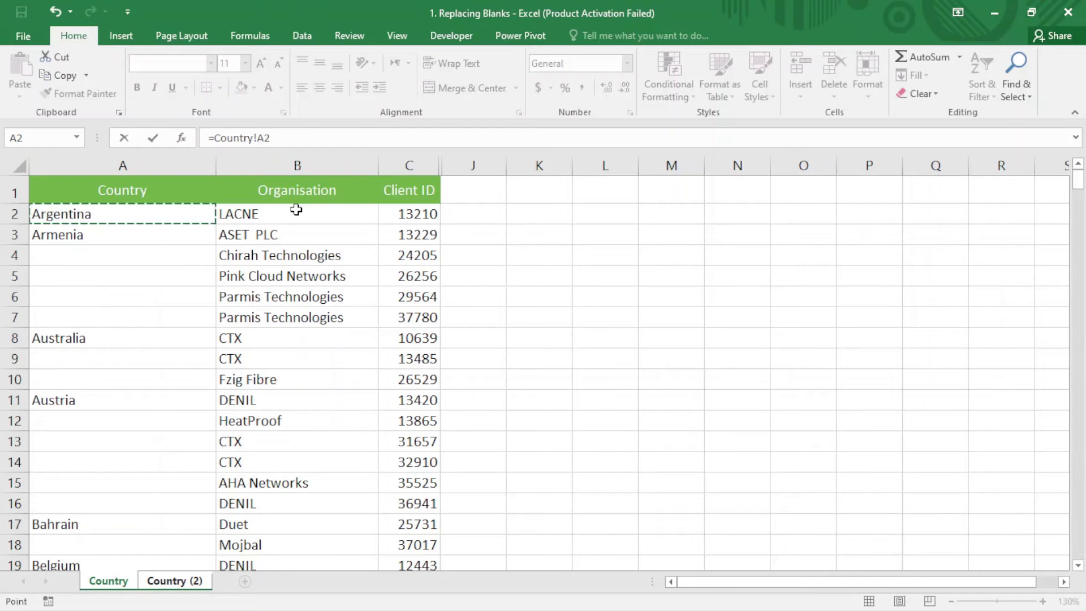
key("Return")
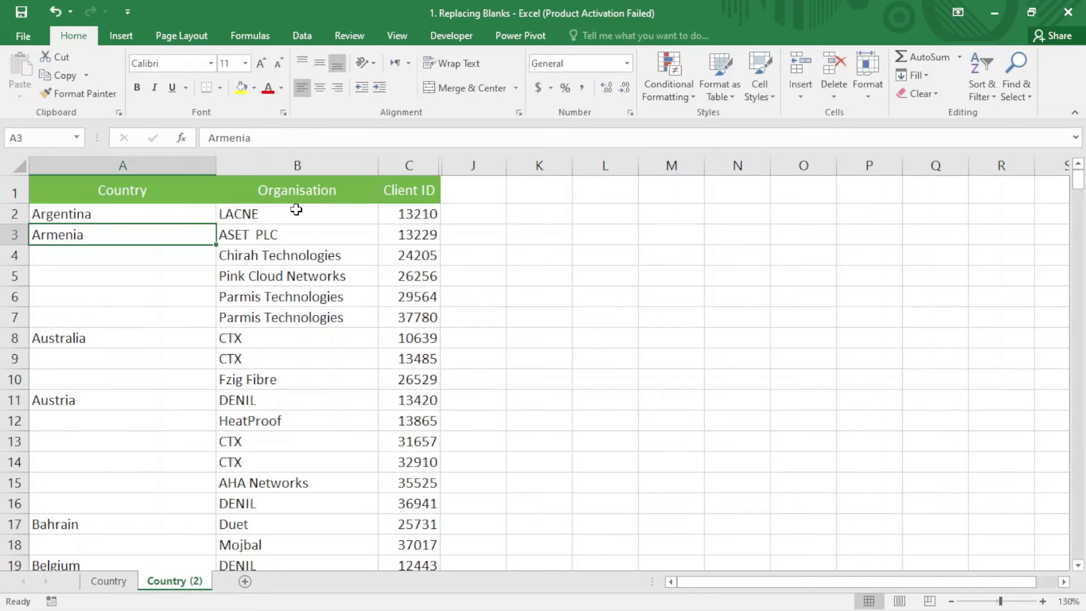
Fill the A2 formula across to column C and down to row 363 on the Country (2) sheet
left_click(189, 215)
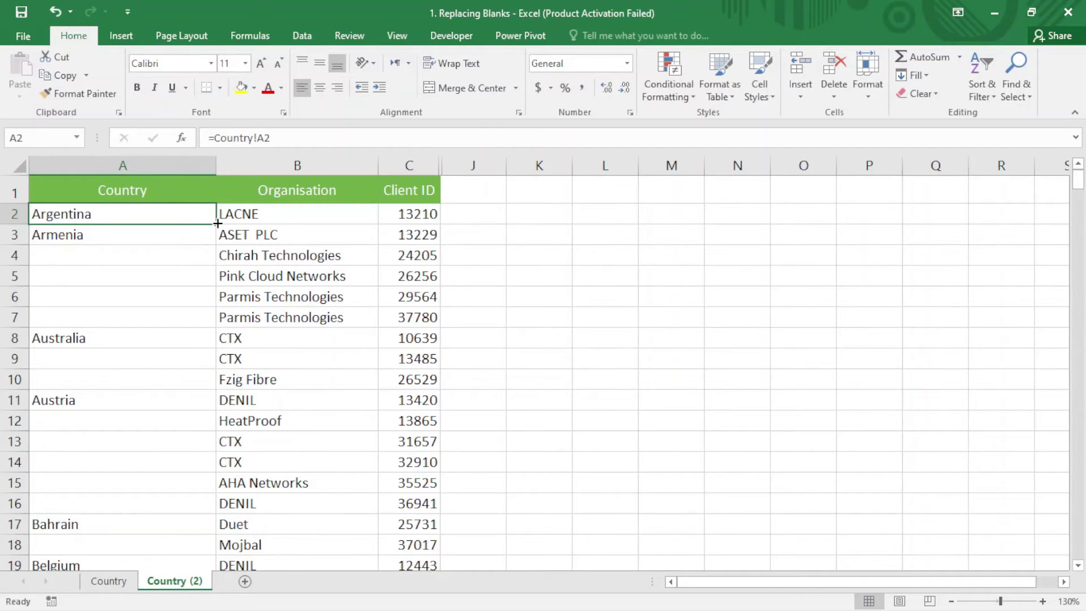
mouse_move(218, 224)
left_mouse_down()
mouse_move(217, 608)
mouse_move(218, 583)
mouse_move(232, 608)
mouse_move(232, 539)
mouse_move(230, 553)
mouse_move(425, 520)
left_mouse_up()
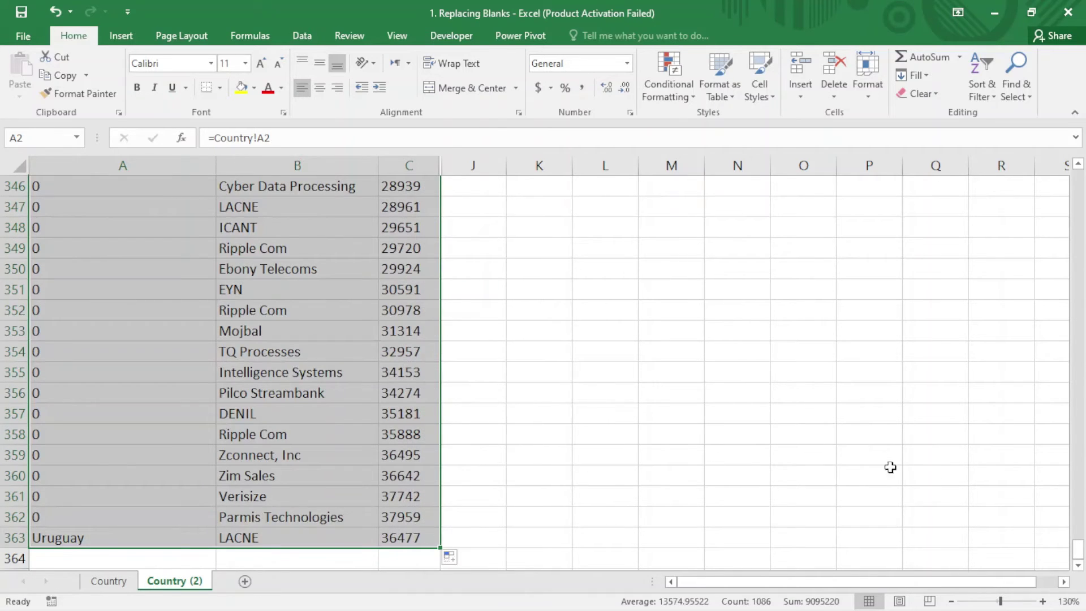
left_click_drag(1079, 554, 1078, 181)
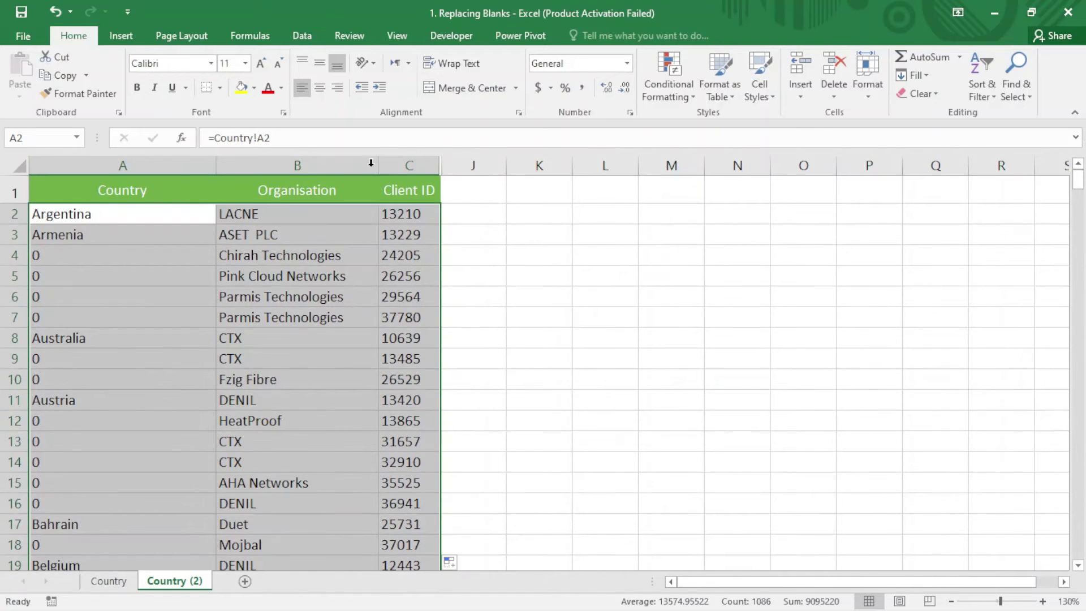
Set the whole Client ID column to bottom and right alignment
left_click(410, 165)
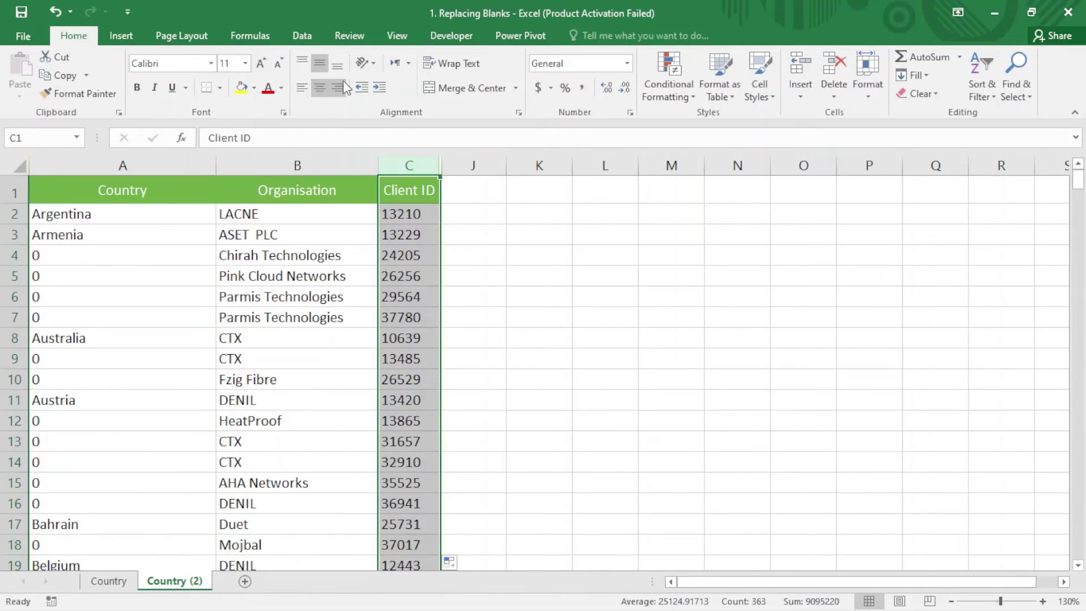
left_click(337, 65)
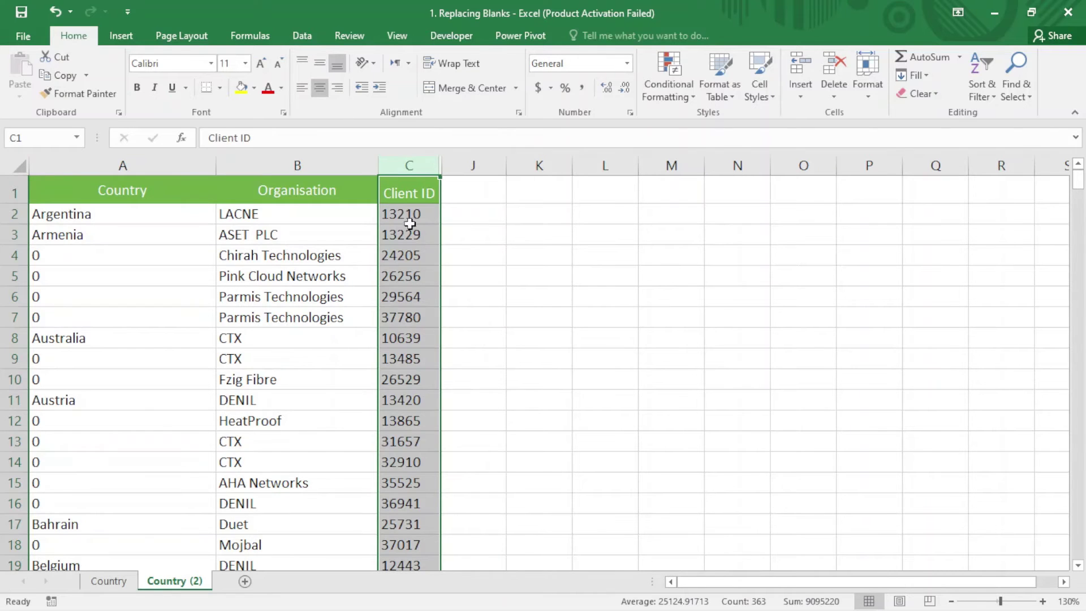
left_click(337, 88)
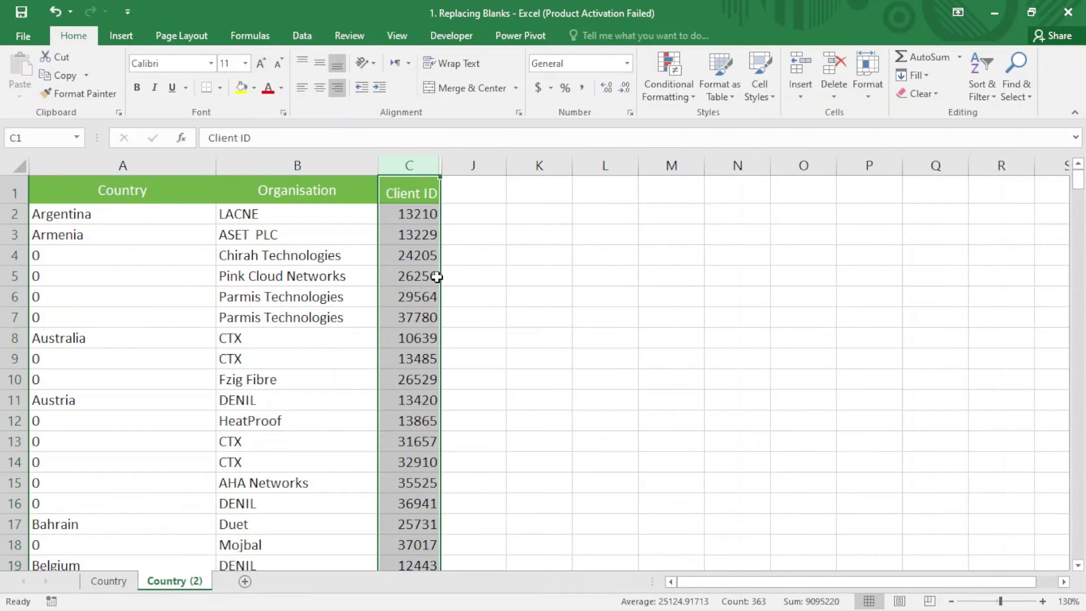
left_click(419, 314)
Vertically centre the Client ID header in cell C1
left_click(416, 188)
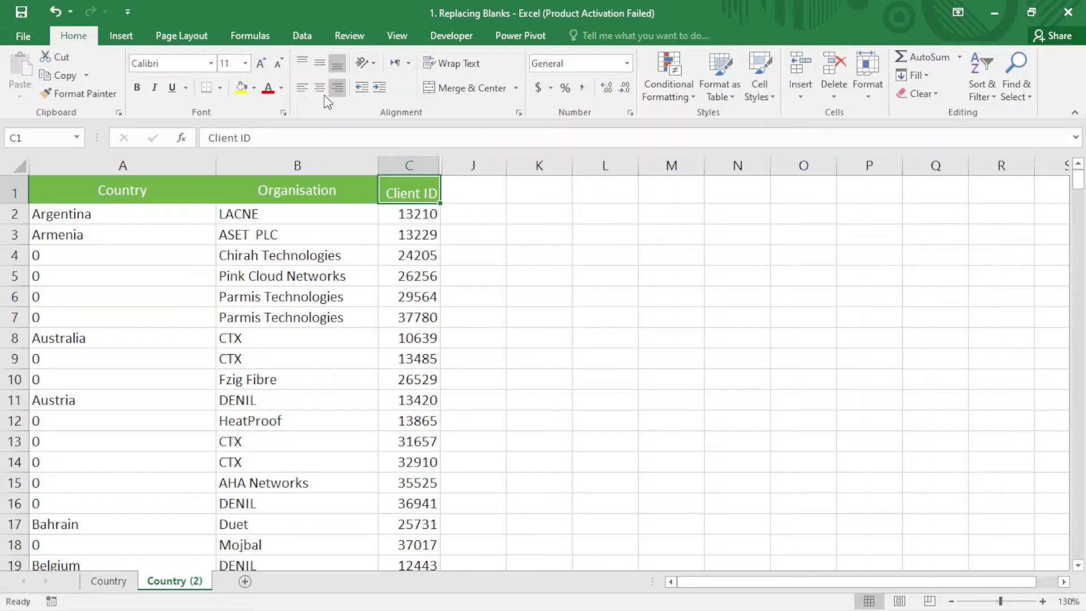
left_click(320, 62)
left_click(331, 276)
Wrap the reference in cell A2 in an IF function with the logical test ISBLANK(Country!A2)
left_click(164, 213)
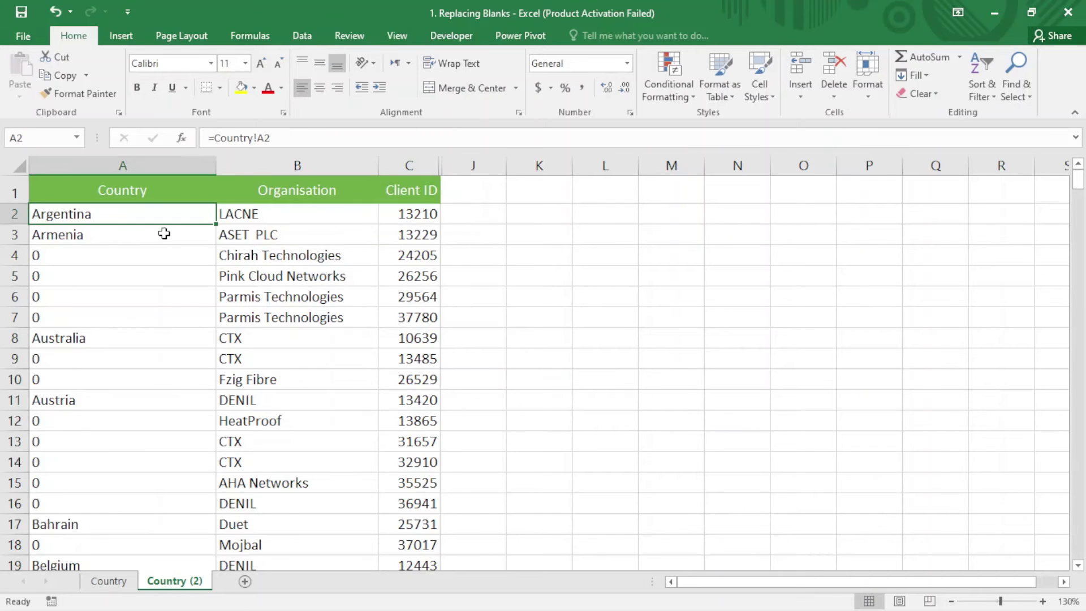
double_click(100, 214)
left_click(40, 214)
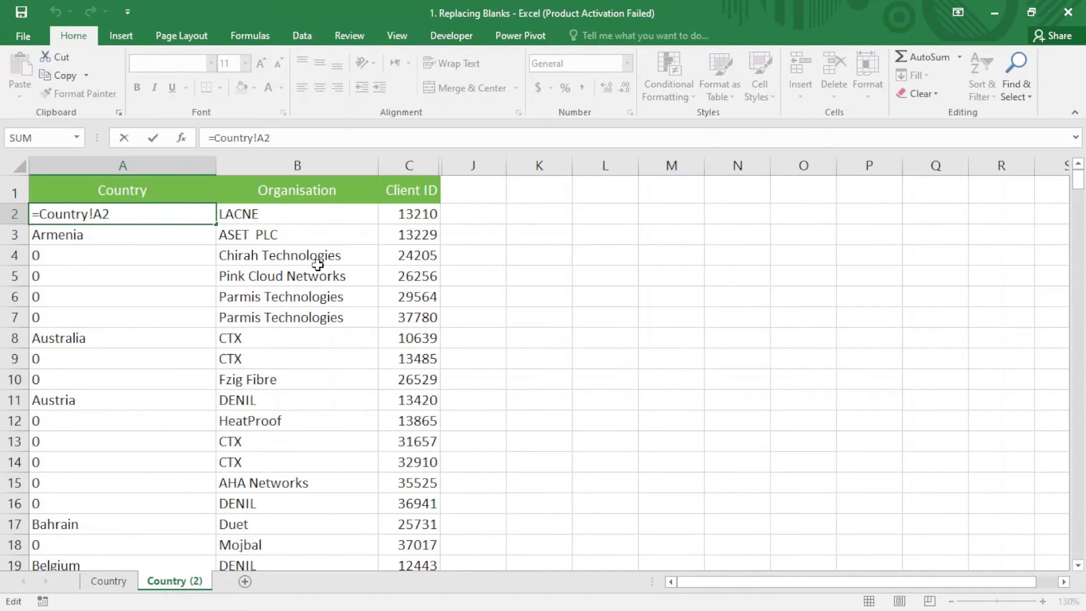
type("if")
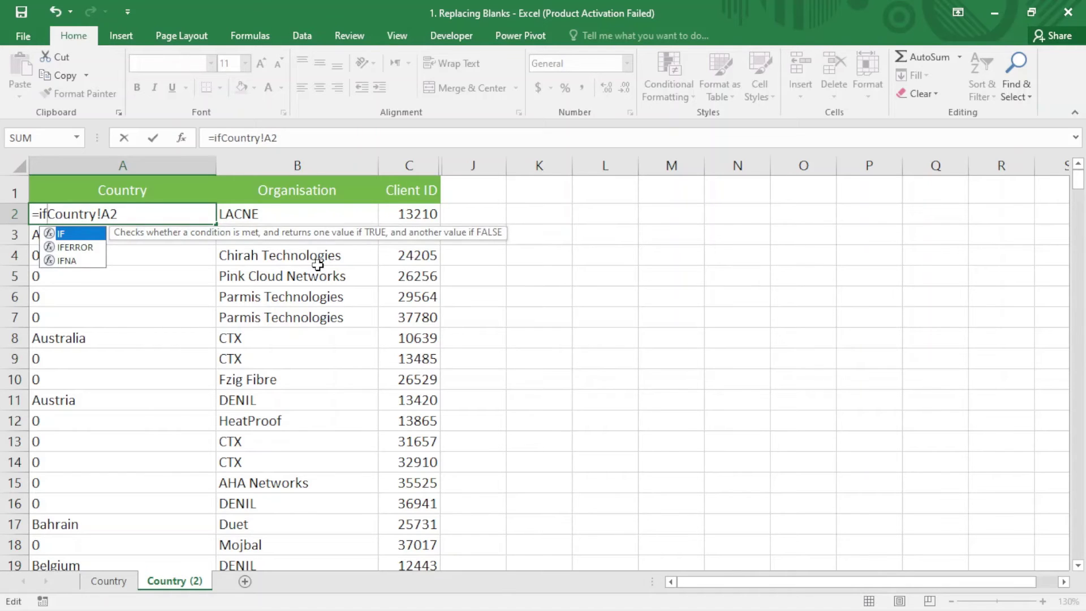
key("Tab")
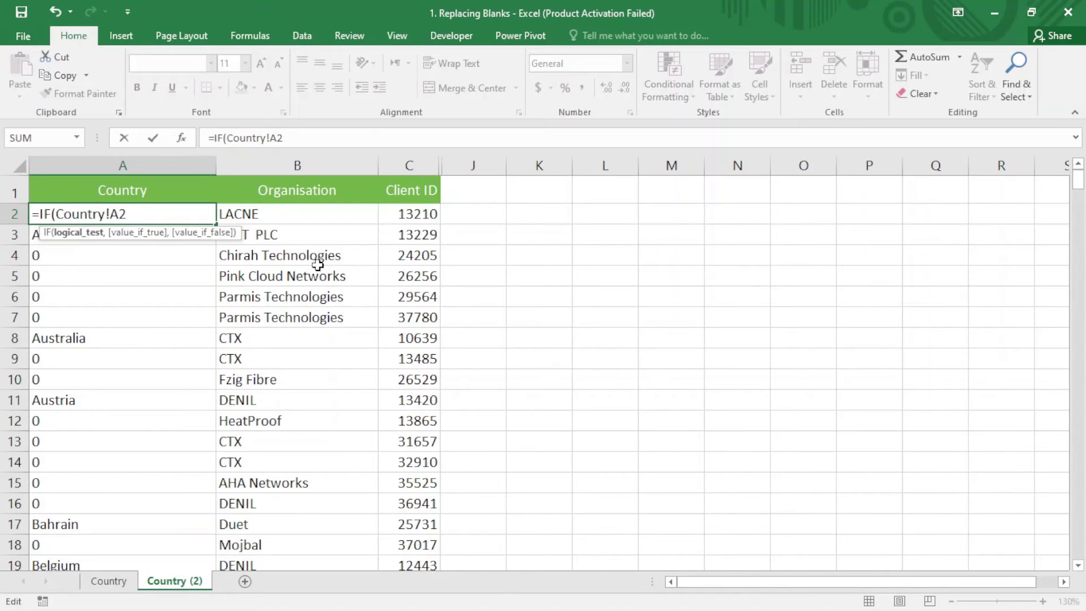
type("is")
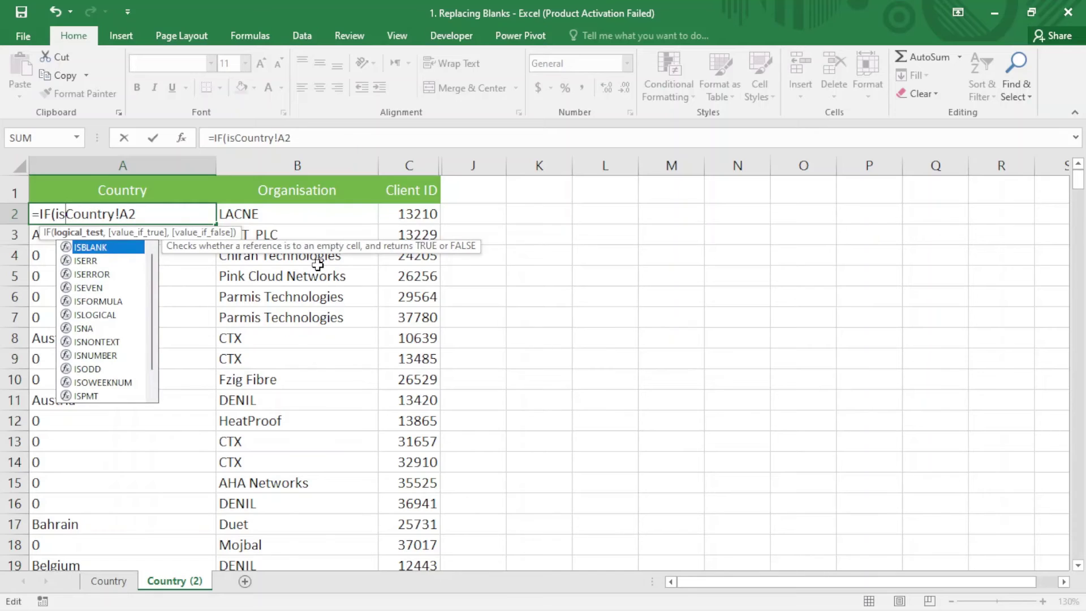
key("Tab")
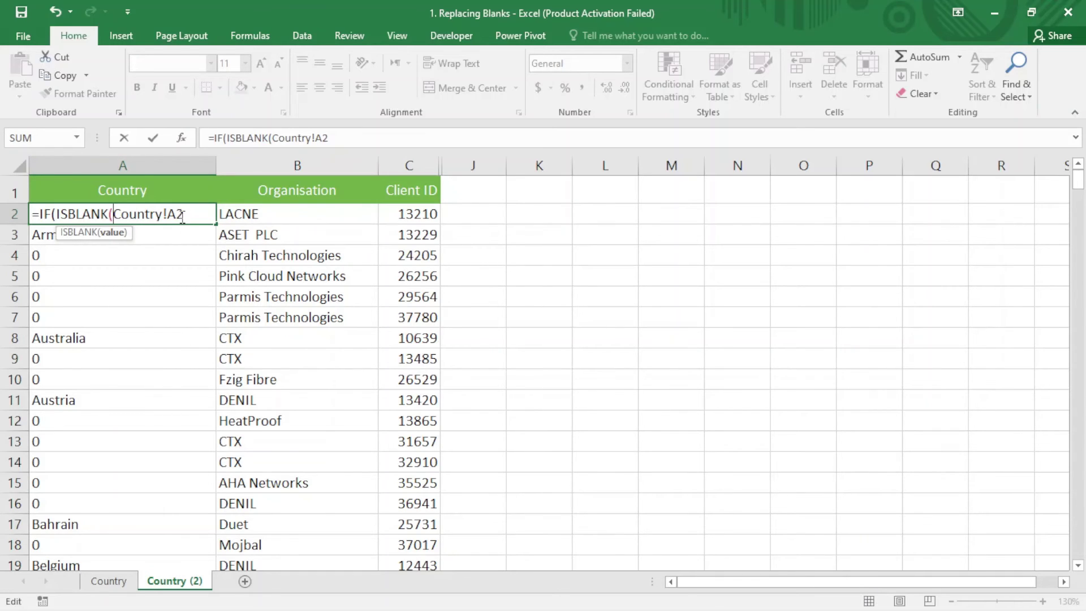
left_click_drag(184, 215, 116, 218)
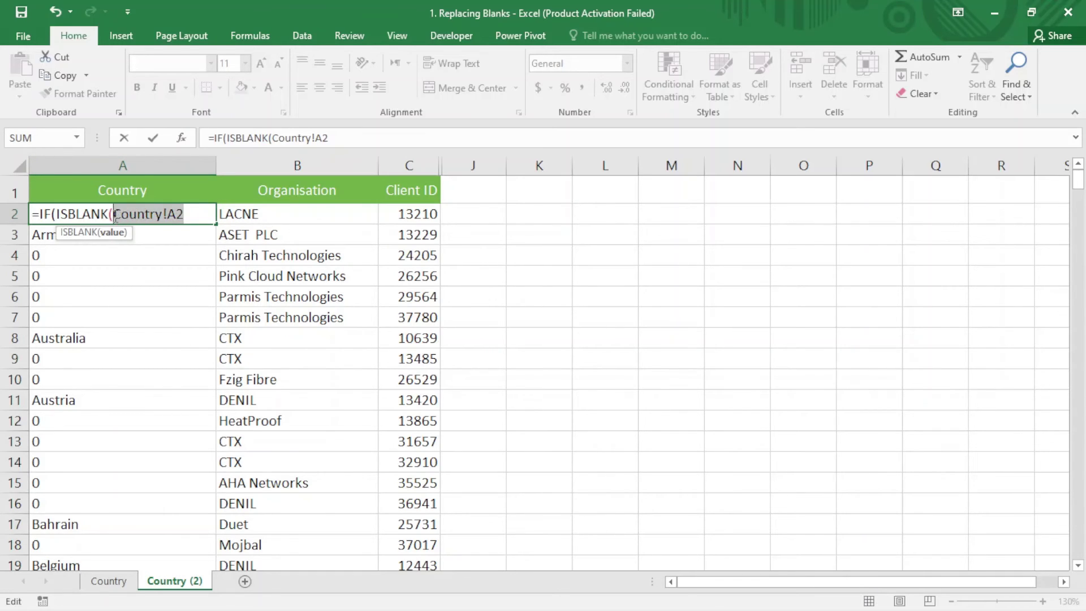
key("ctrl+c")
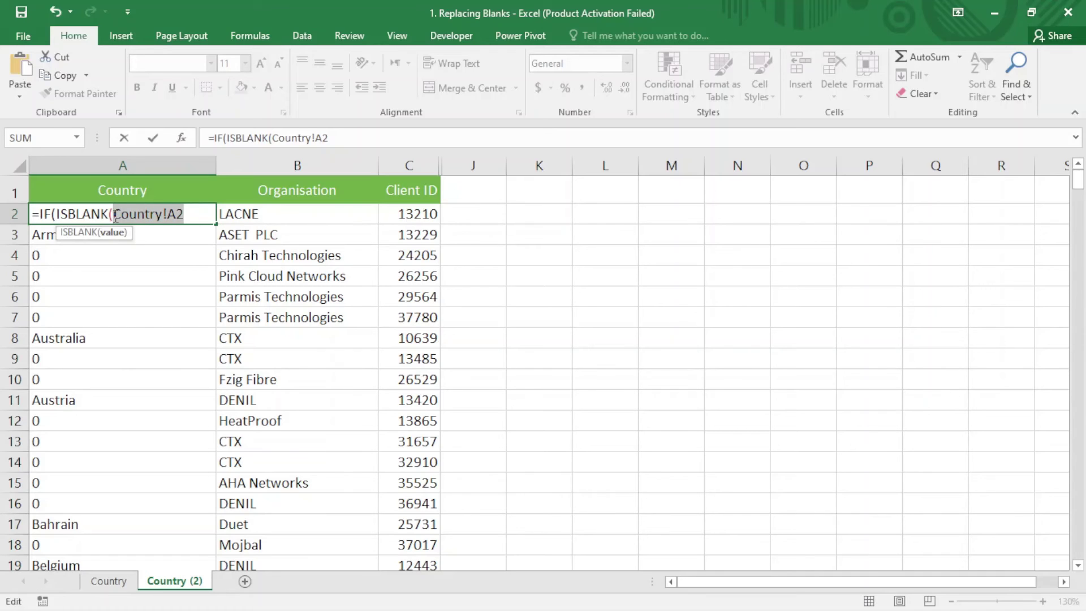
left_click(186, 215)
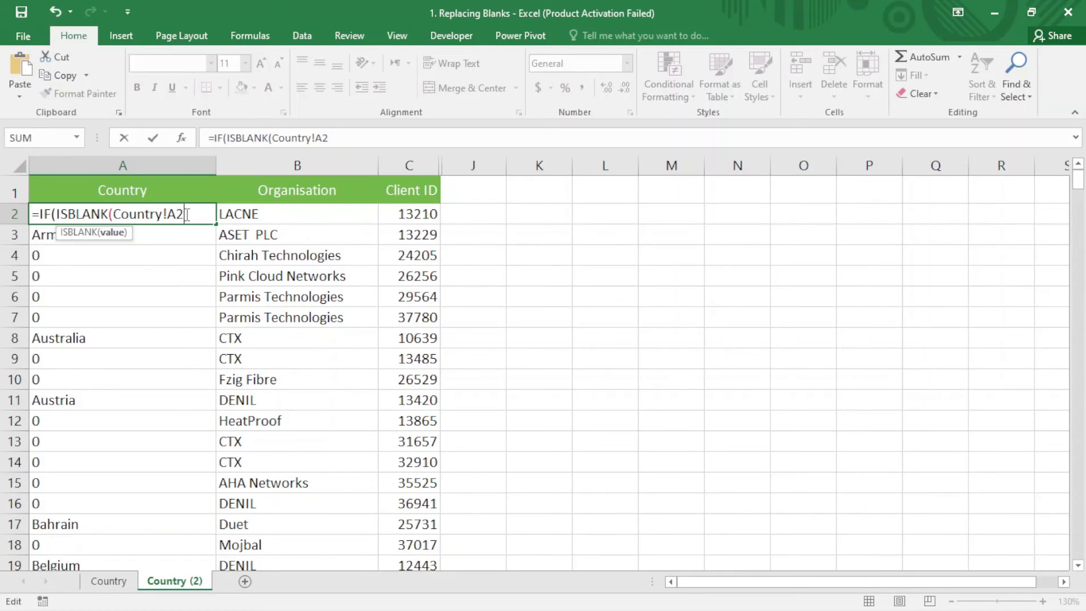
type(")")
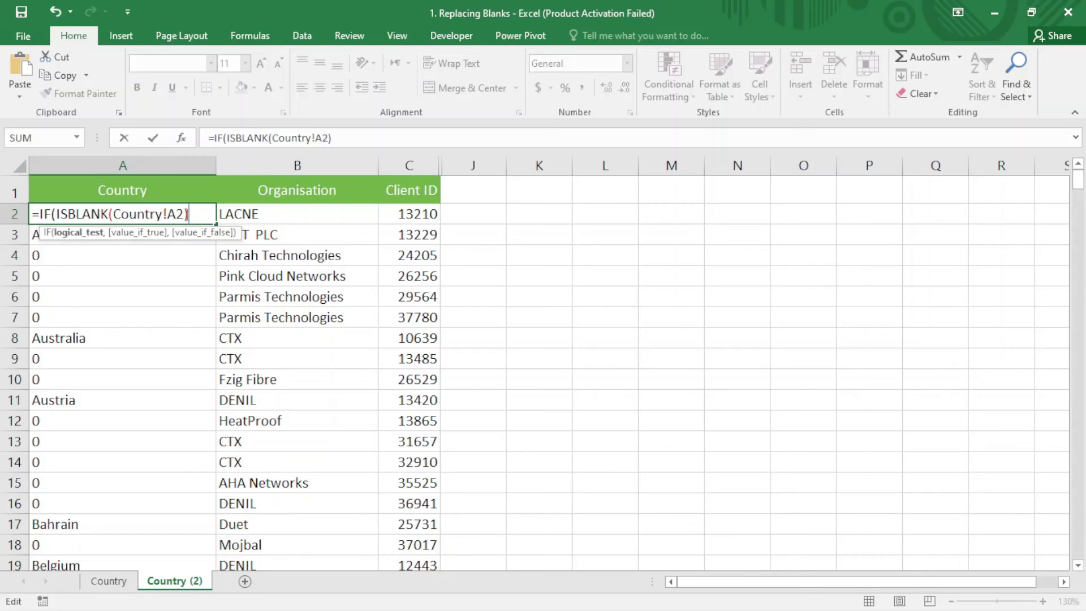
Complete the A2 formula with A1 as the value if true and Country!A2 as the value if false
type(",")
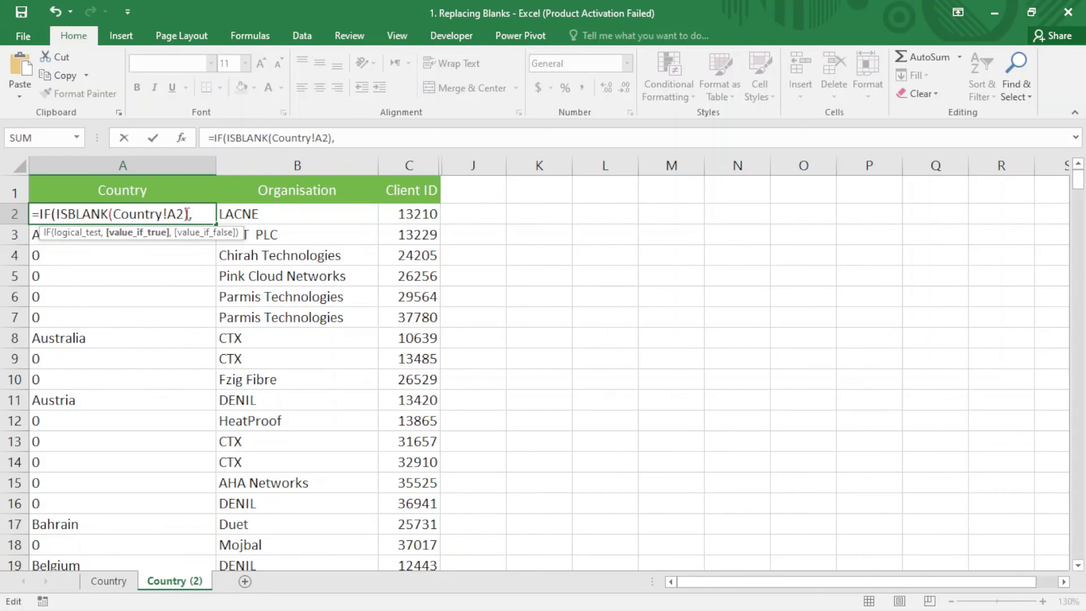
left_click(137, 191)
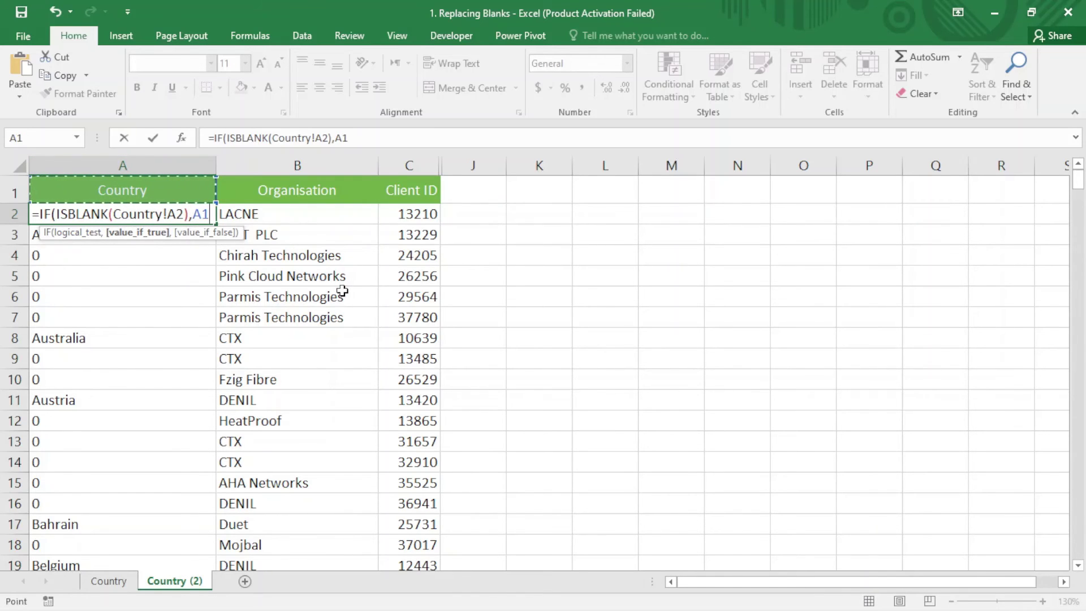
type(",")
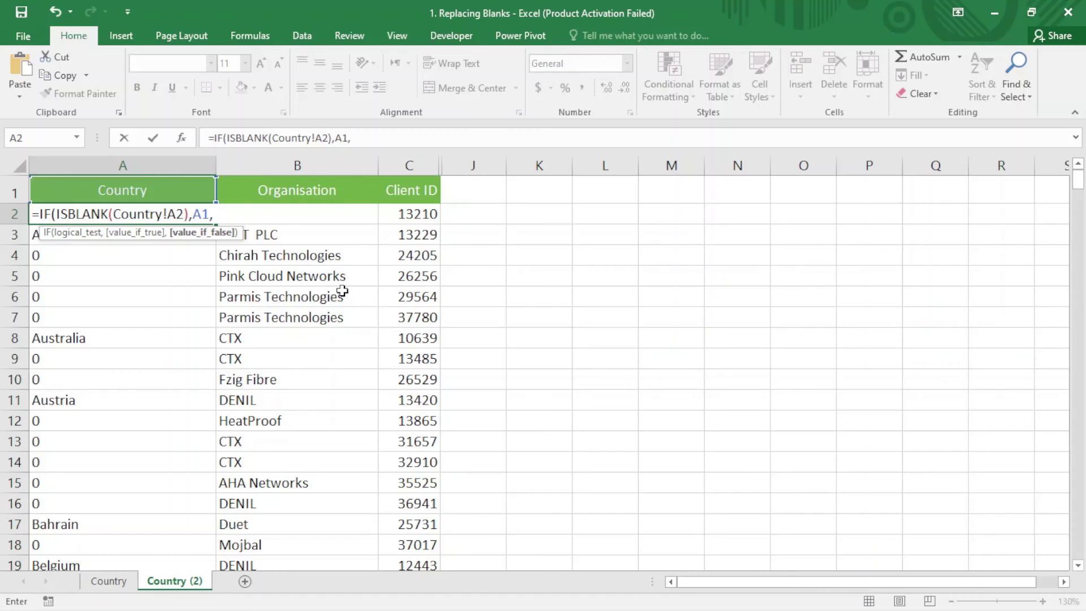
type("Country!A2")
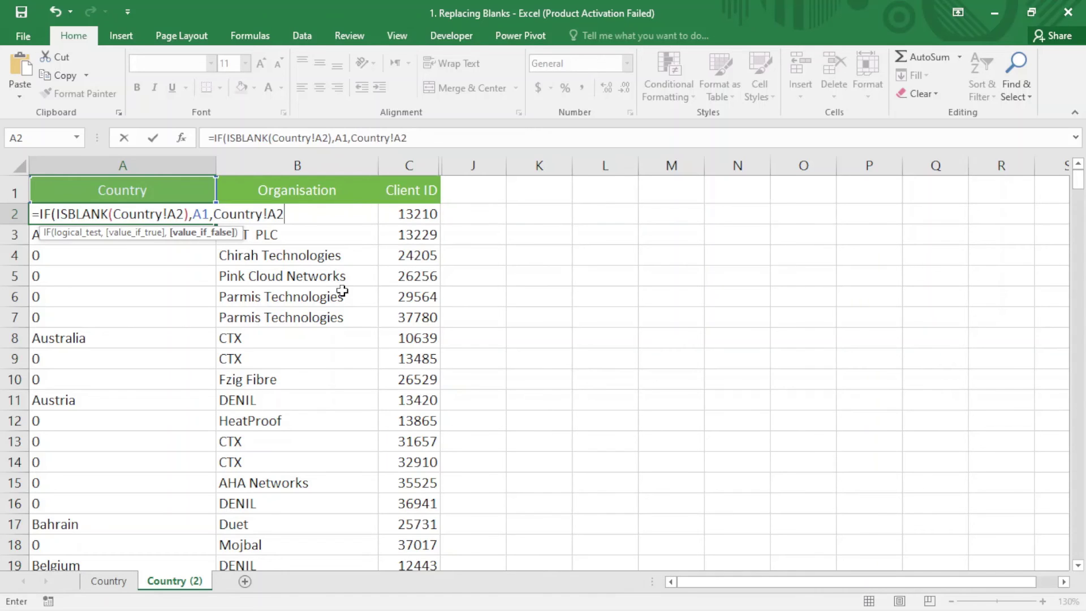
type(")")
key("ctrl+Return")
key("Down")
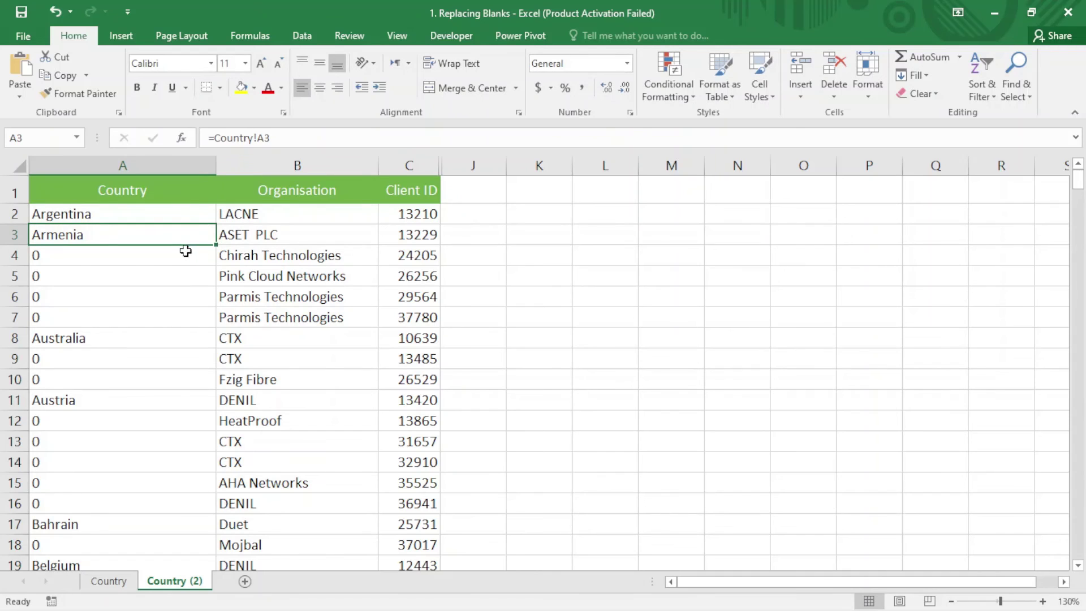
Fill the A2 formula down the whole Country column and check the filled-in country names
left_click(189, 214)
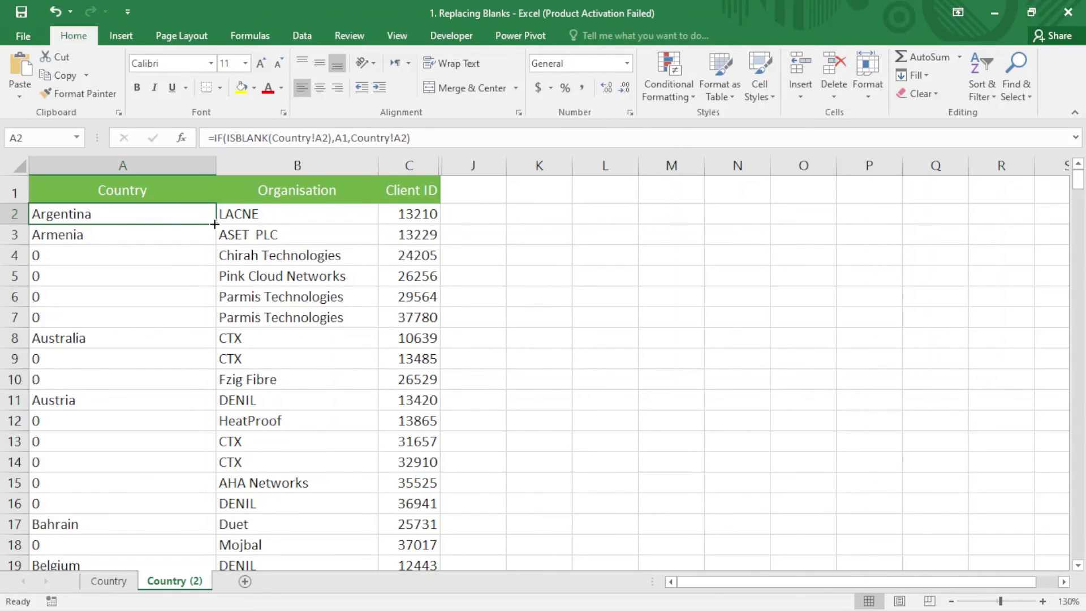
double_click(215, 224)
left_click(164, 343)
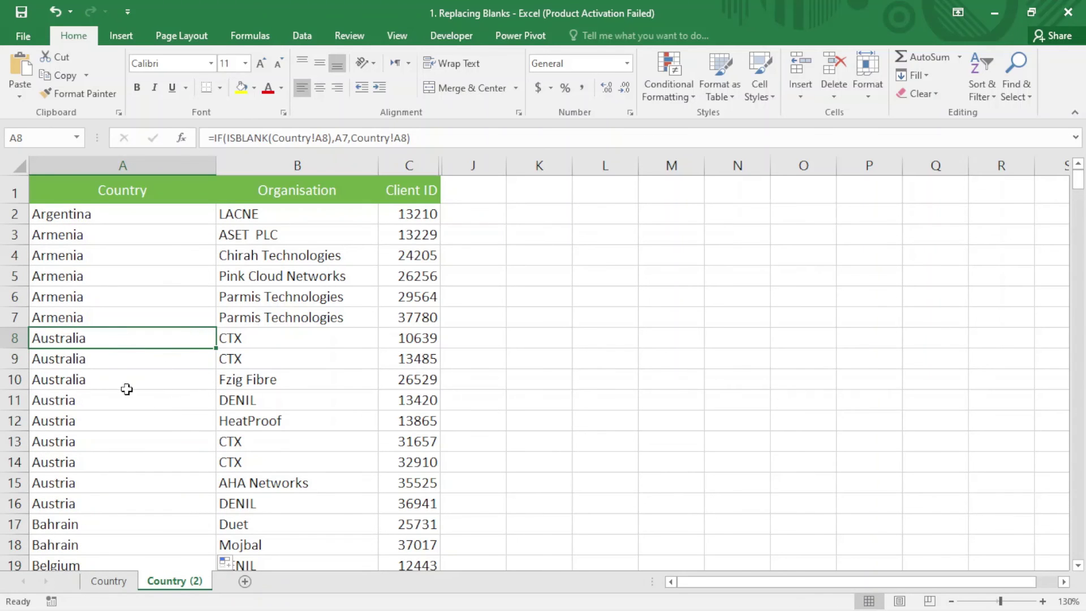
left_click_drag(1079, 181, 1042, 179)
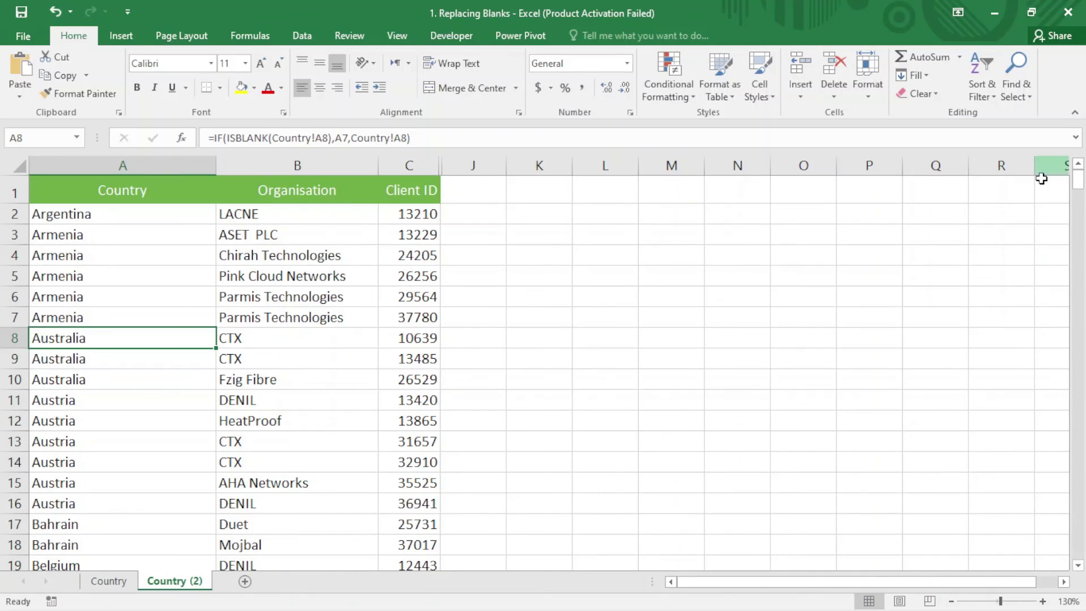